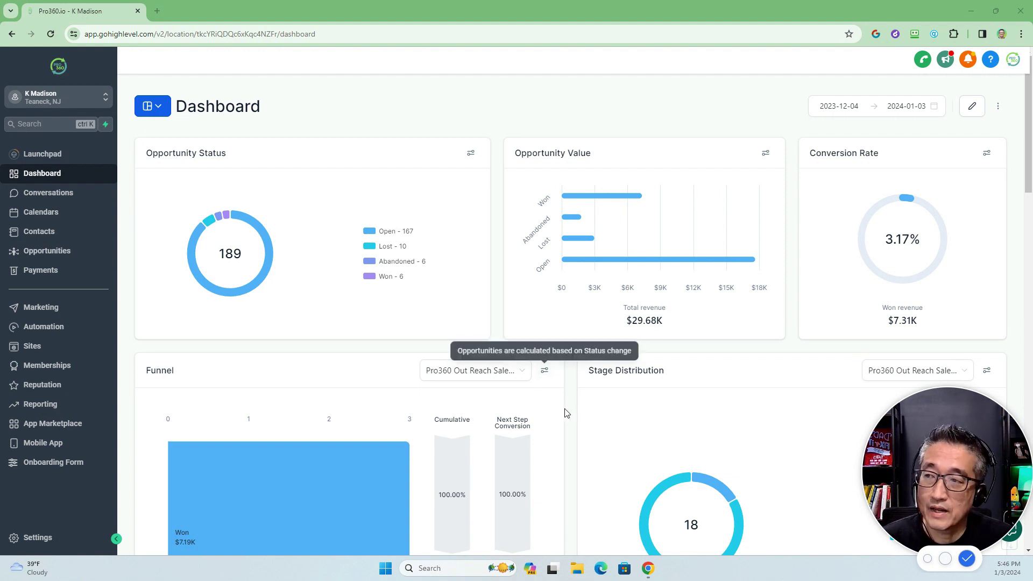
- Start a new dashboard named 'New Sales Dashboard' with access set to Private (me)
scroll(581, 392, "down", 9)
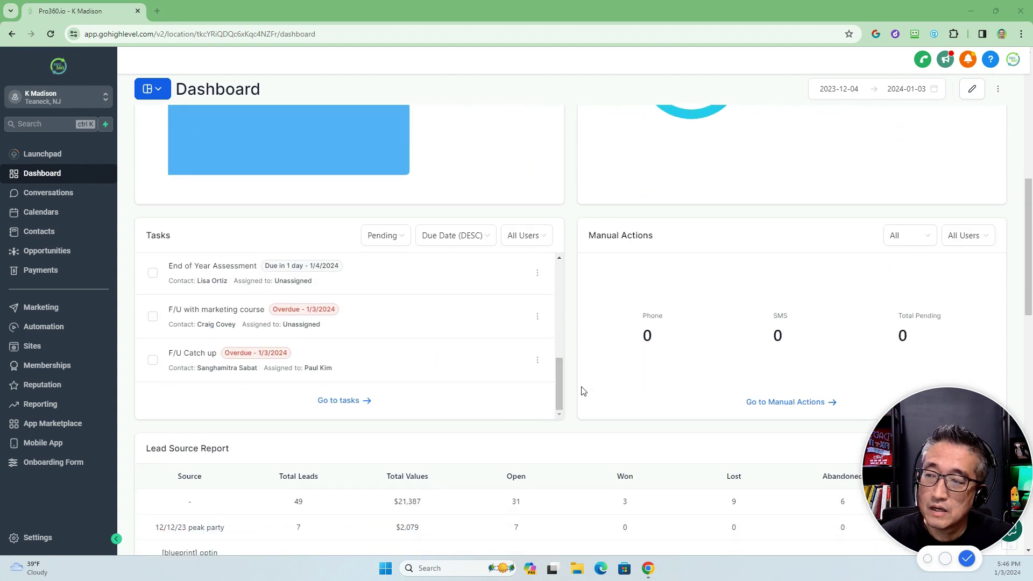
scroll(580, 390, "down", 7)
scroll(433, 305, "up", 4)
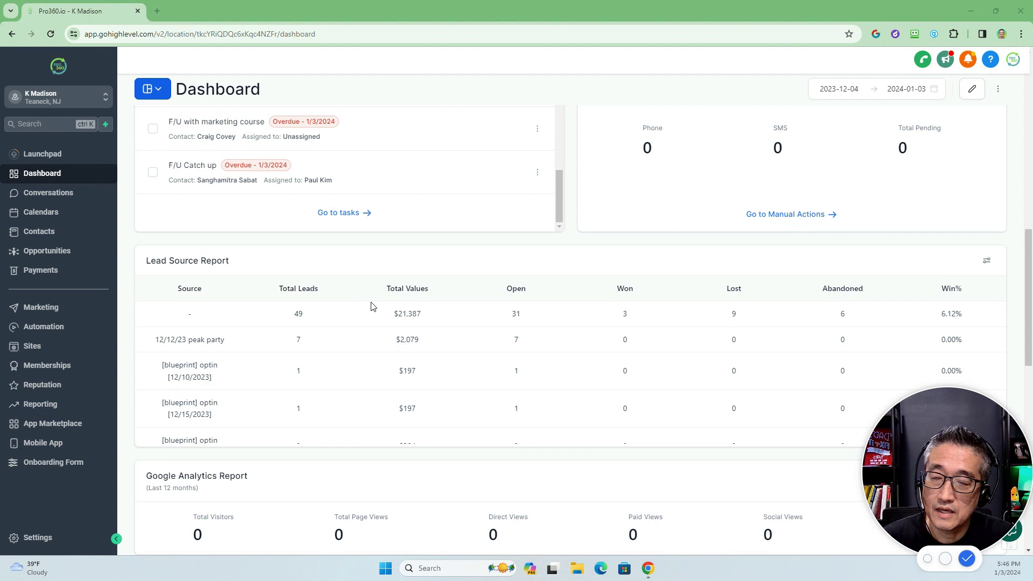
scroll(379, 349, "down", 5)
scroll(500, 393, "up", 2)
scroll(530, 485, "down", 3)
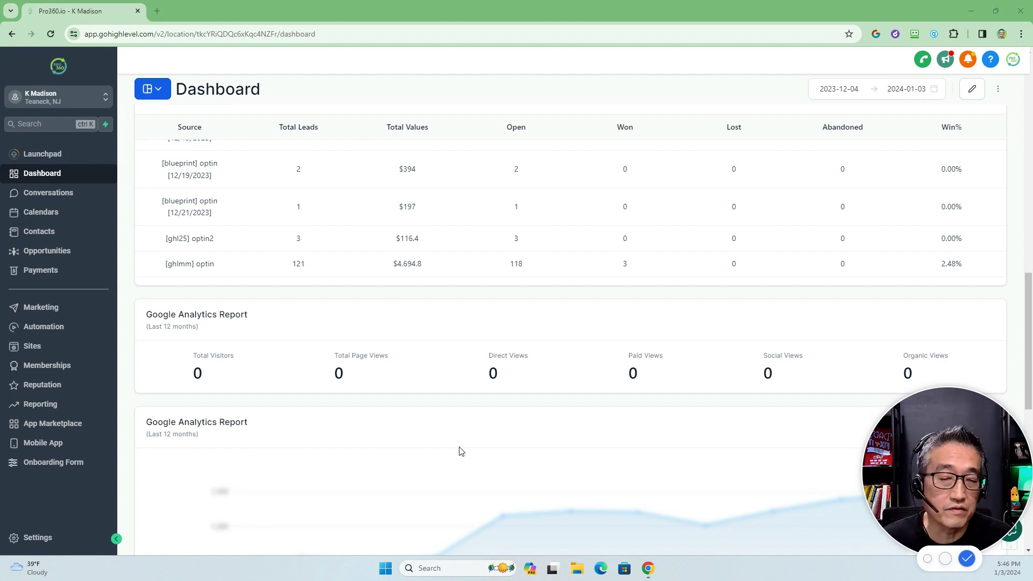
scroll(456, 430, "up", 15)
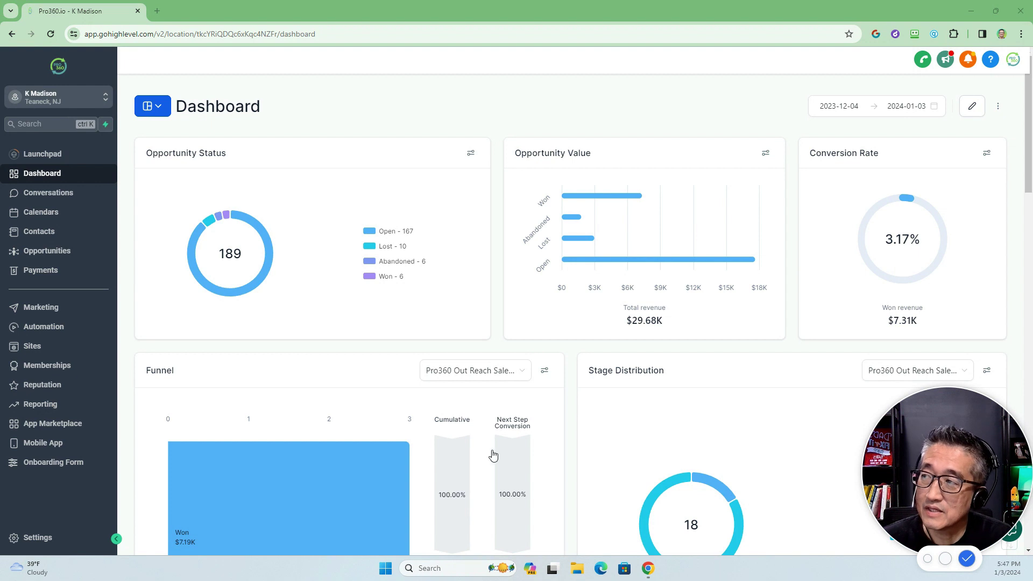
left_click(151, 108)
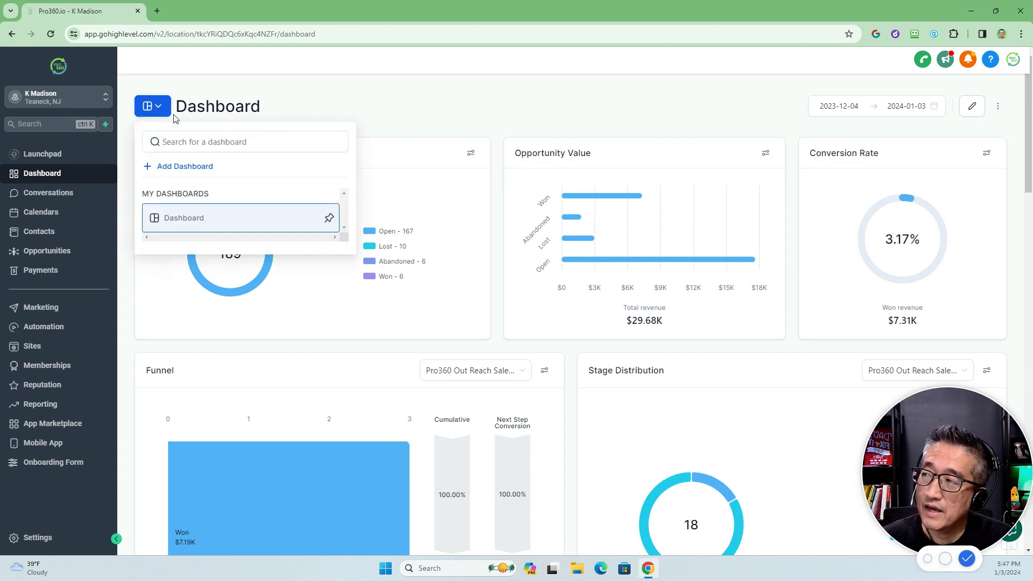
left_click(187, 168)
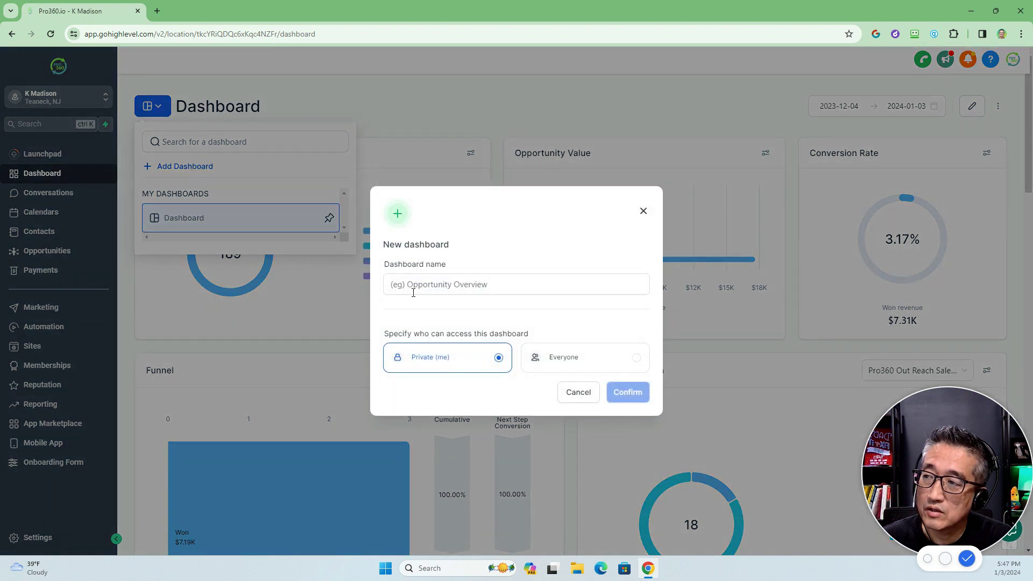
type("New Sales Dashboard")
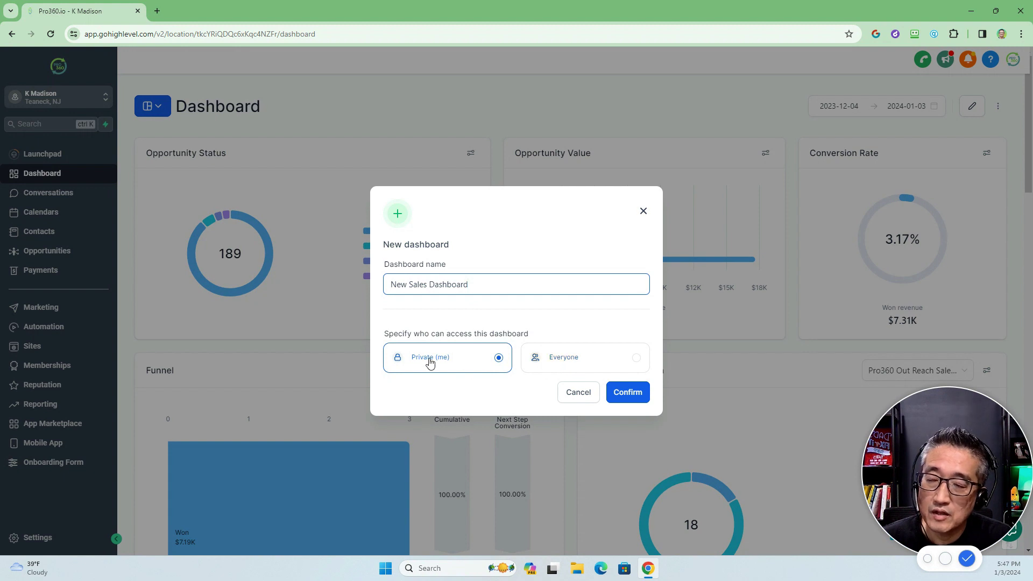
left_click(571, 360)
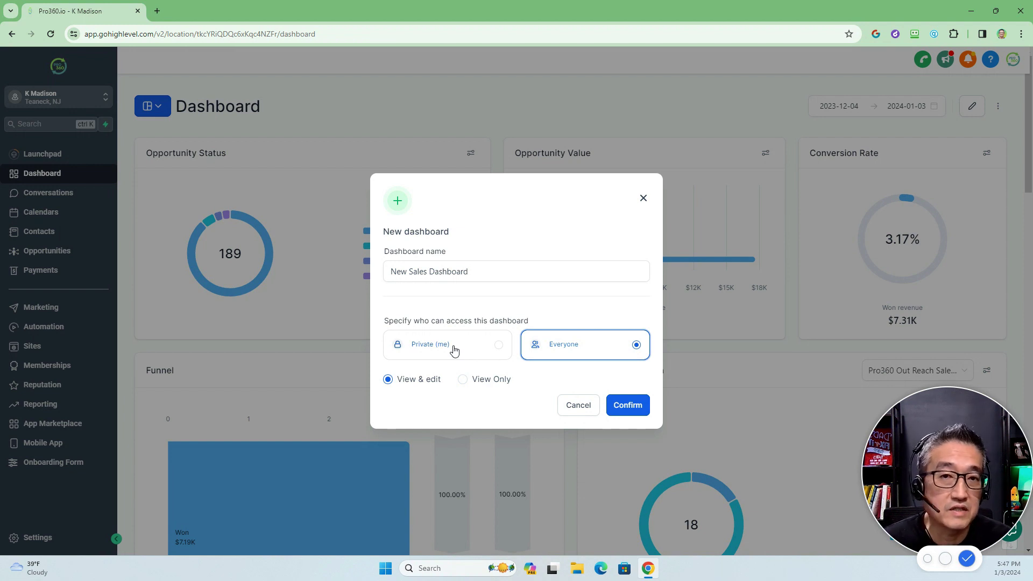
left_click(440, 349)
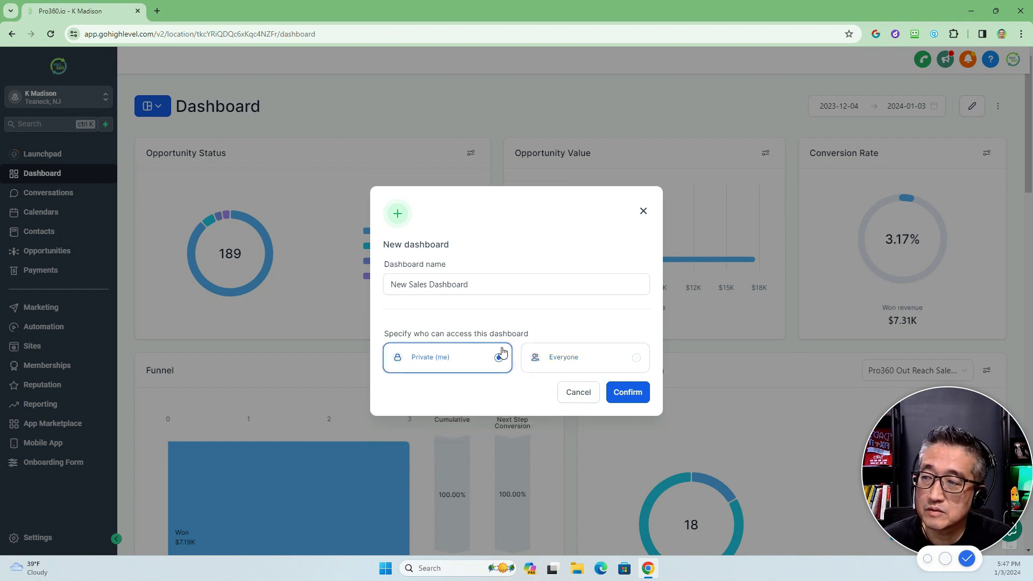
- Confirm the New Sales Dashboard and bring up the Add new widget panel on the empty board
left_click(631, 395)
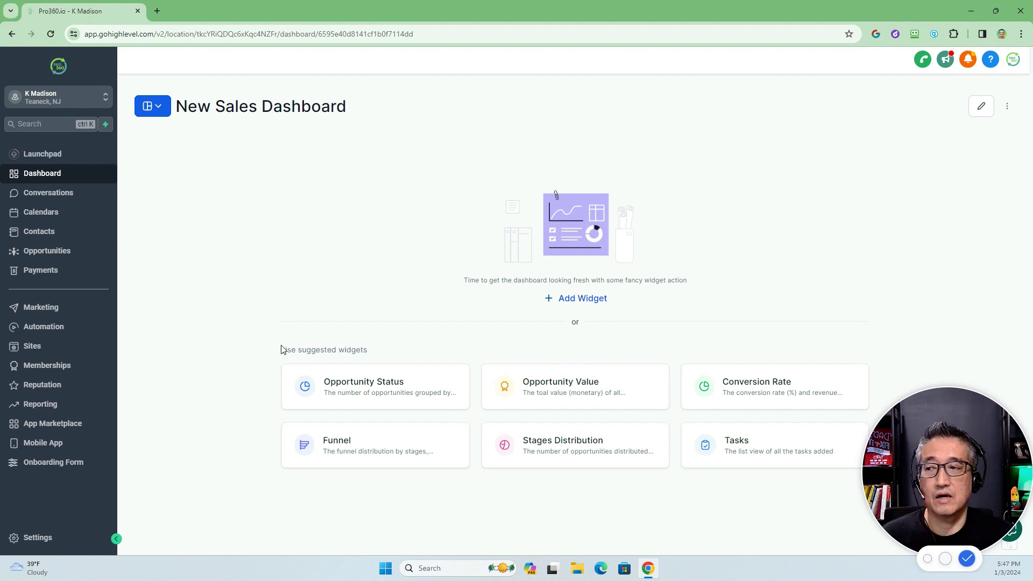
left_click(590, 303)
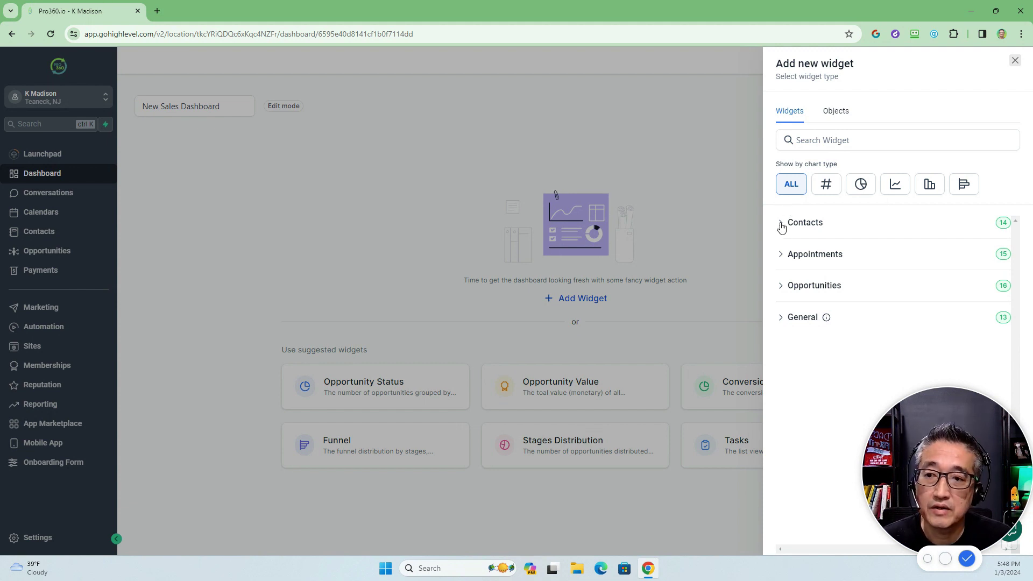
left_click_drag(962, 482, 222, 471)
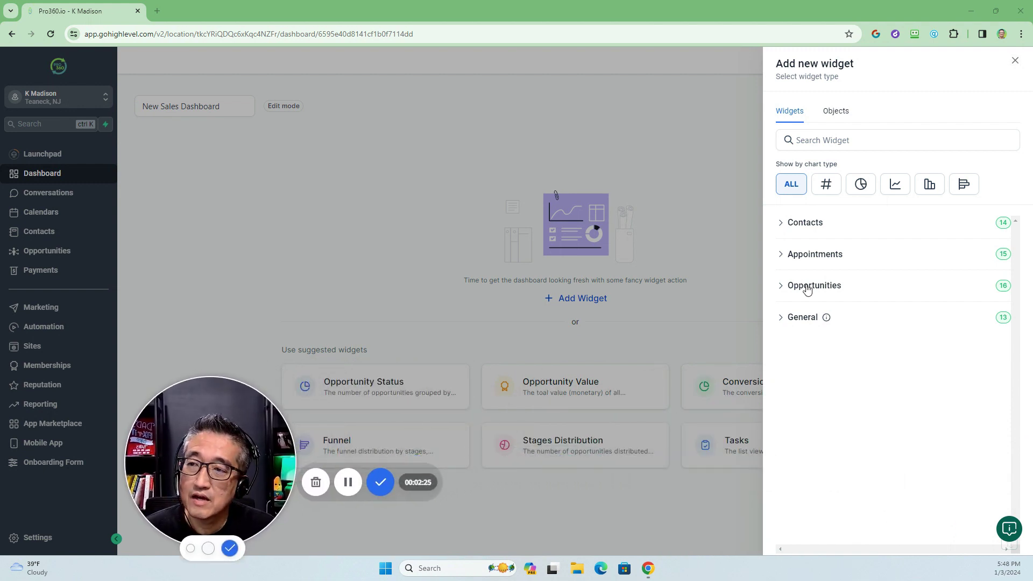
- Expand the Contacts category and browse its 14 widgets, from Contacts Count to Total Contacts Count
left_click(783, 225)
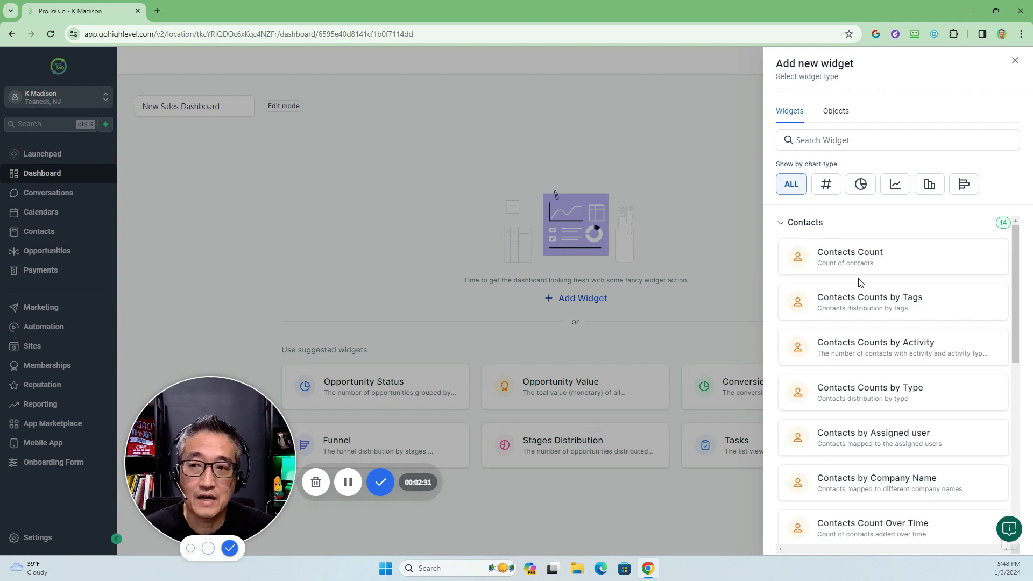
scroll(880, 272, "down", 1)
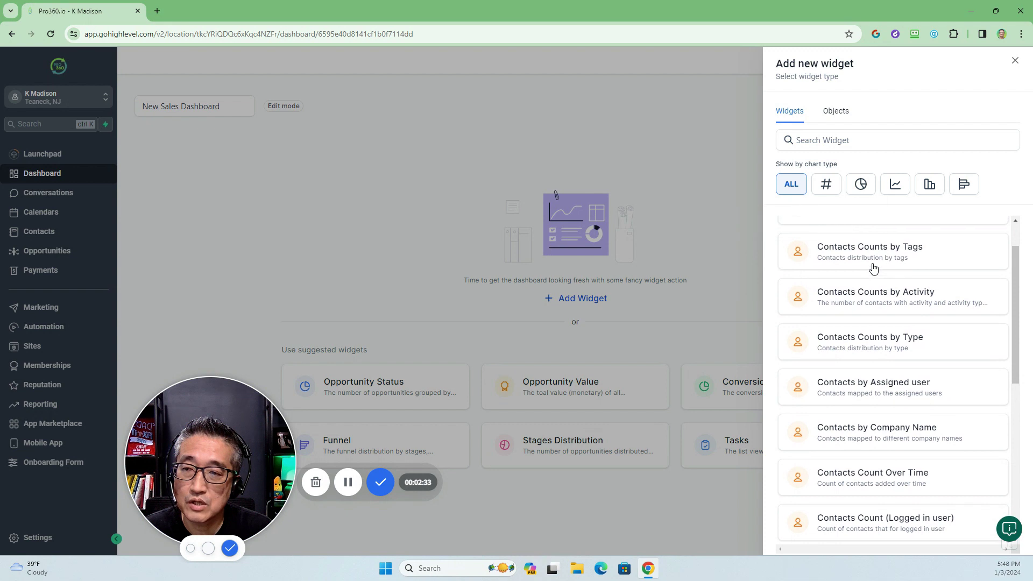
scroll(874, 268, "up", 1)
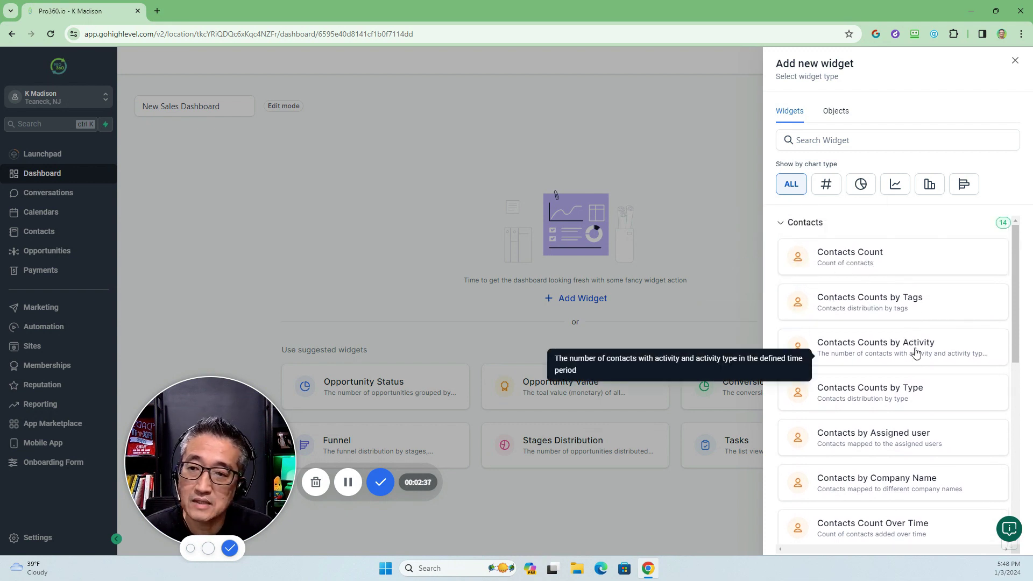
scroll(916, 352, "down", 1)
scroll(876, 339, "down", 1)
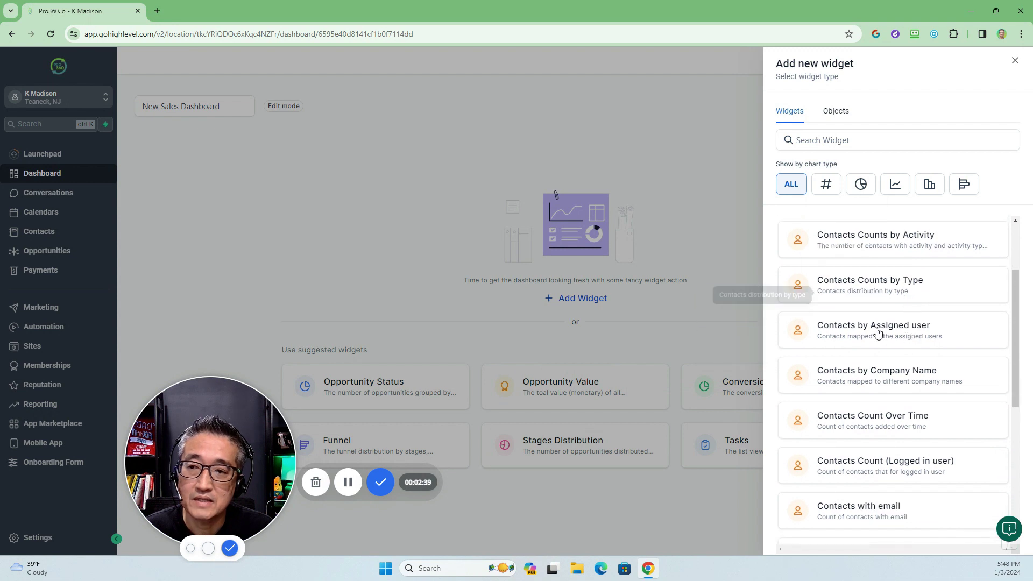
scroll(900, 338, "down", 1)
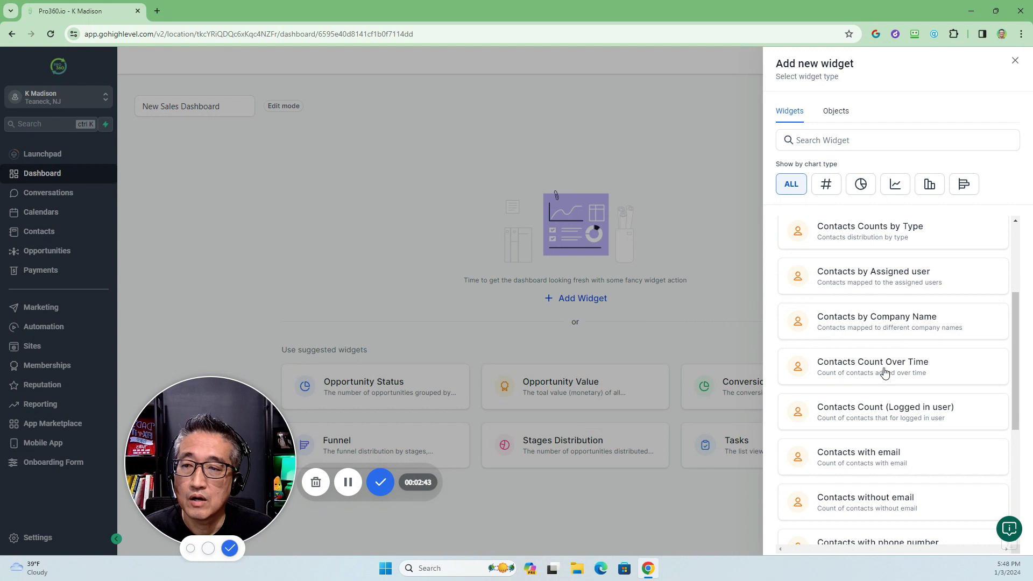
scroll(917, 369, "down", 1)
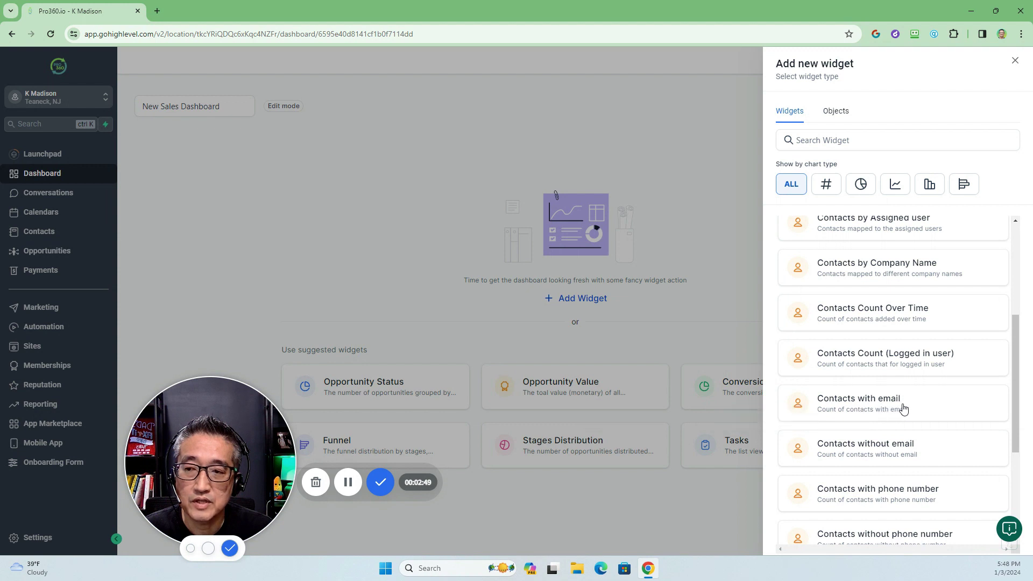
scroll(902, 410, "down", 1)
scroll(829, 407, "down", 1)
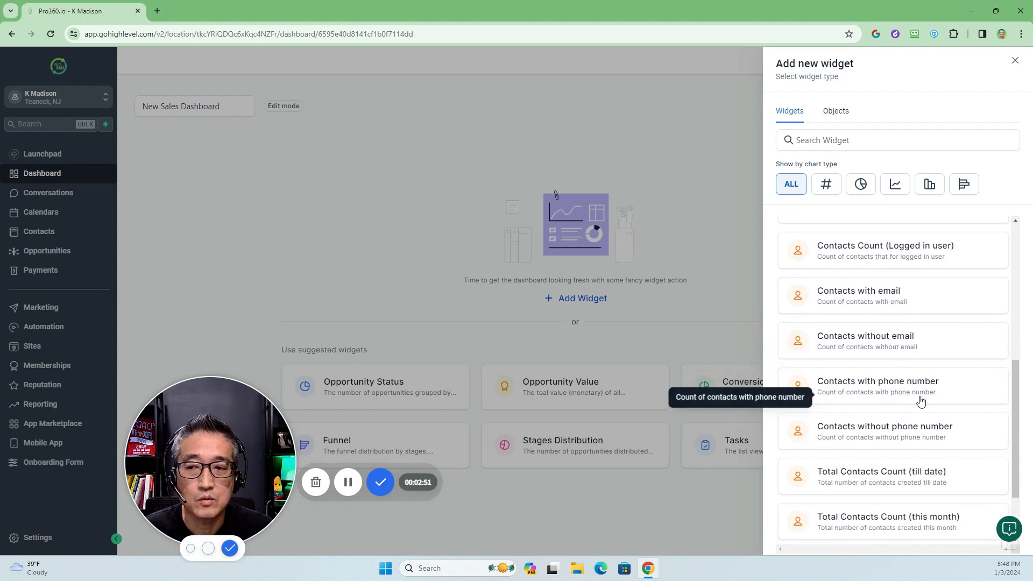
scroll(904, 434, "down", 2)
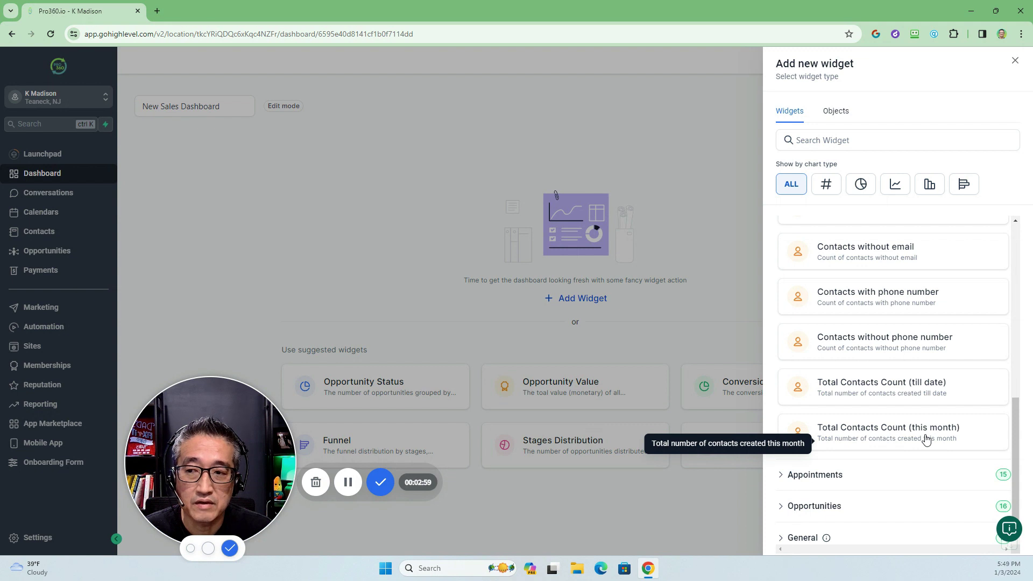
scroll(816, 325, "up", 7)
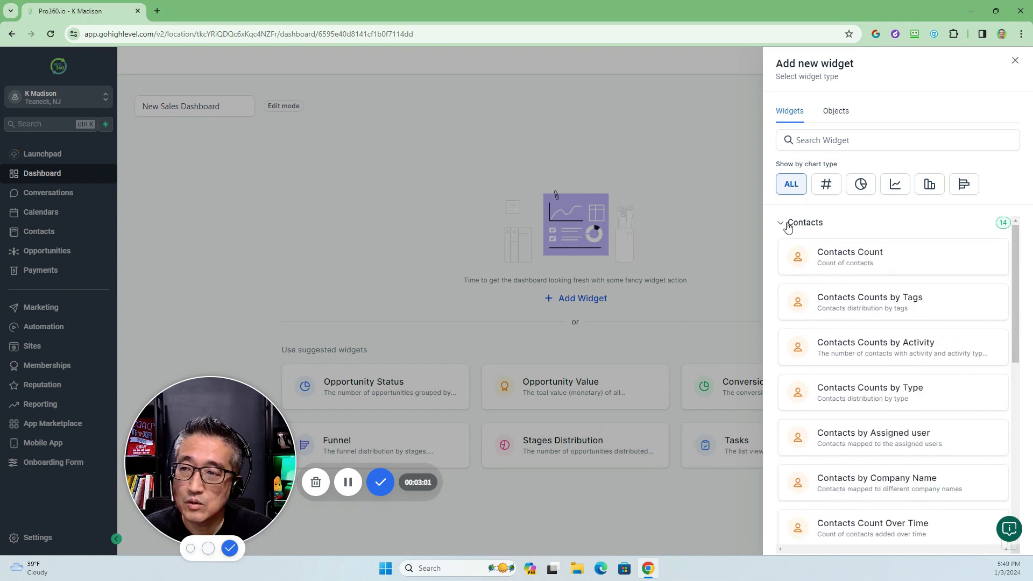
- Swap Contacts for the Appointments category and browse its 15 widgets, starting with Appointment Count
left_click(789, 225)
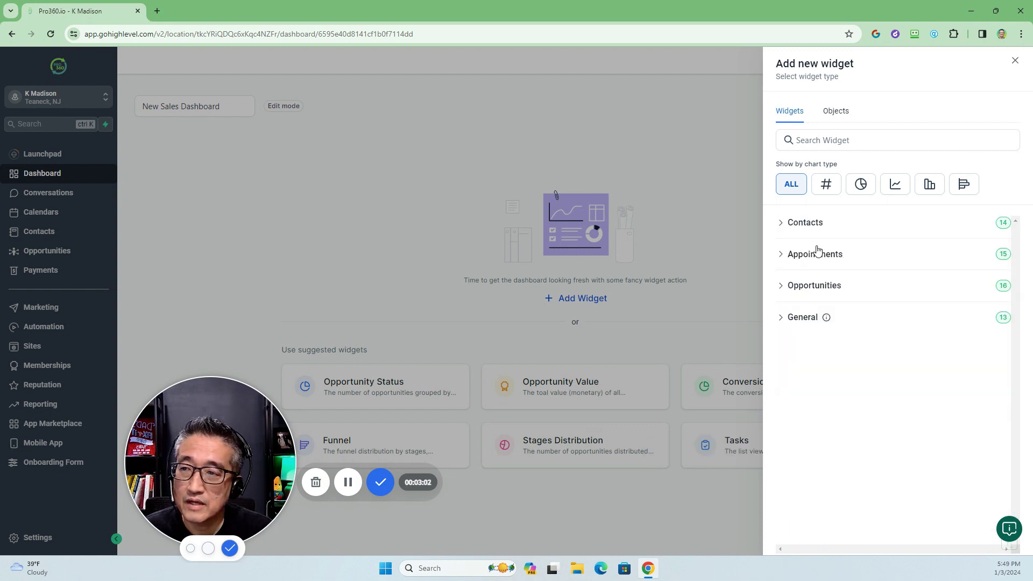
left_click(783, 258)
scroll(878, 296, "down", 1)
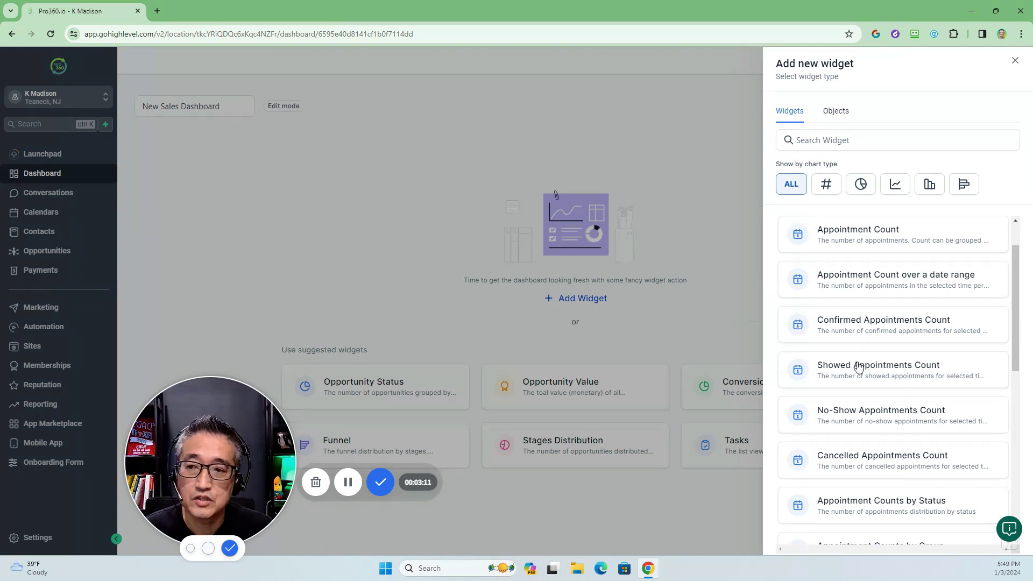
scroll(853, 447, "down", 1)
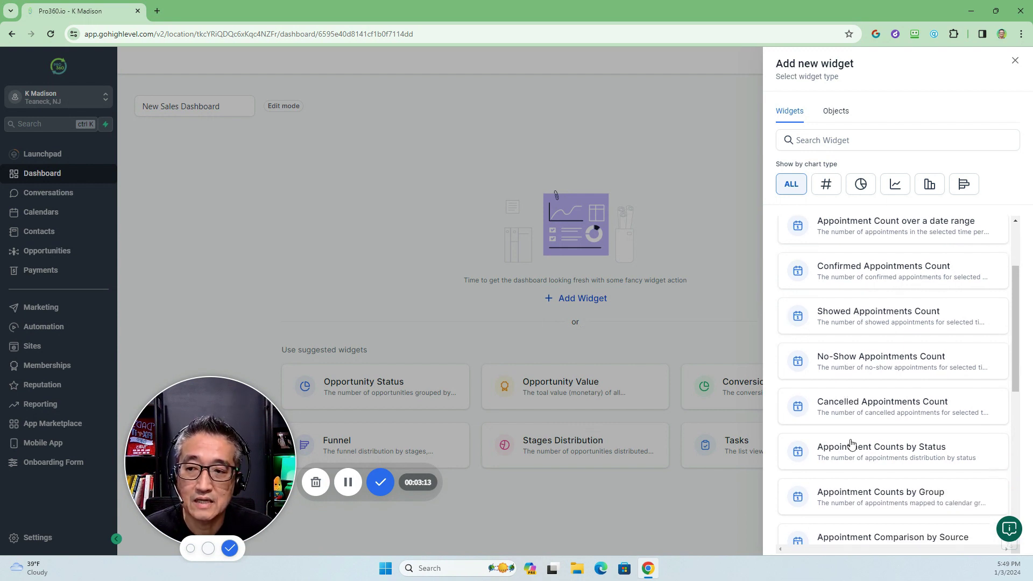
scroll(893, 454, "down", 1)
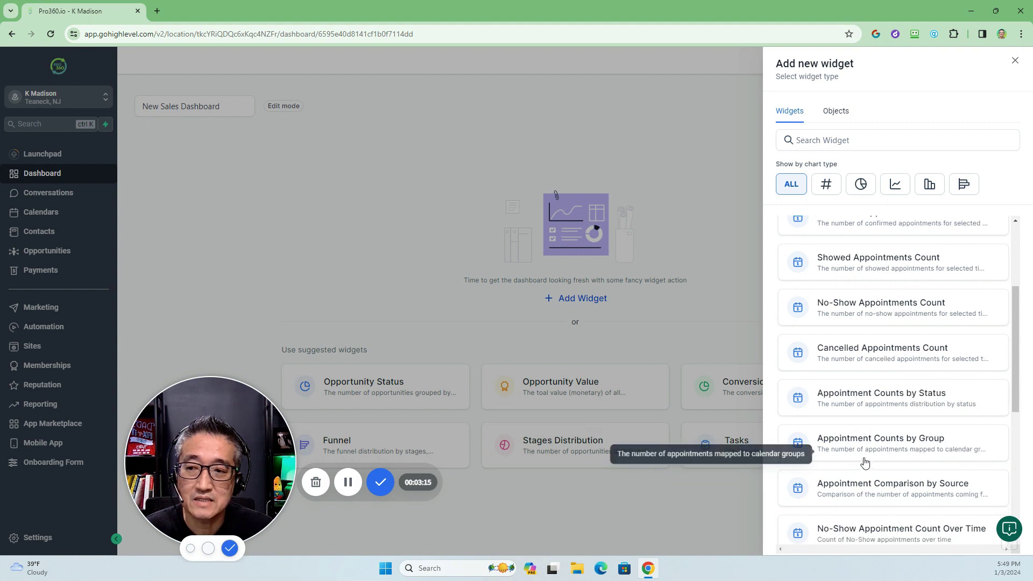
scroll(929, 450, "down", 1)
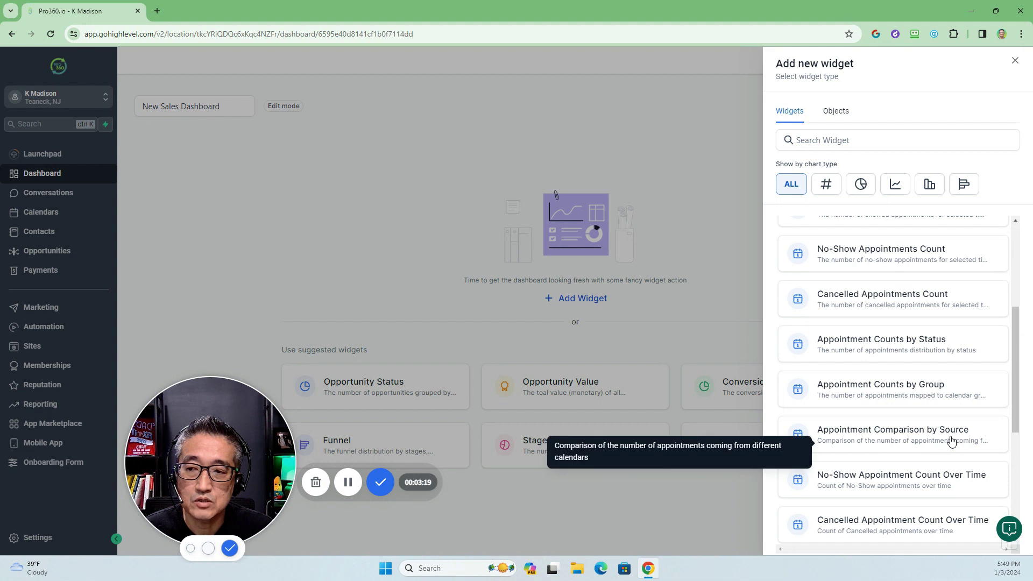
scroll(893, 458, "down", 1)
scroll(914, 437, "down", 1)
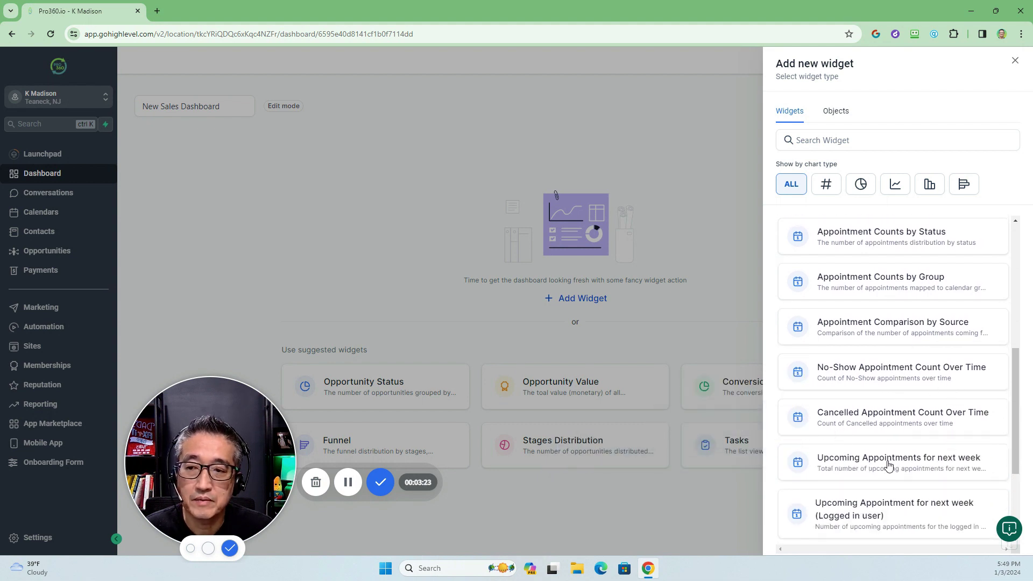
scroll(926, 464, "down", 2)
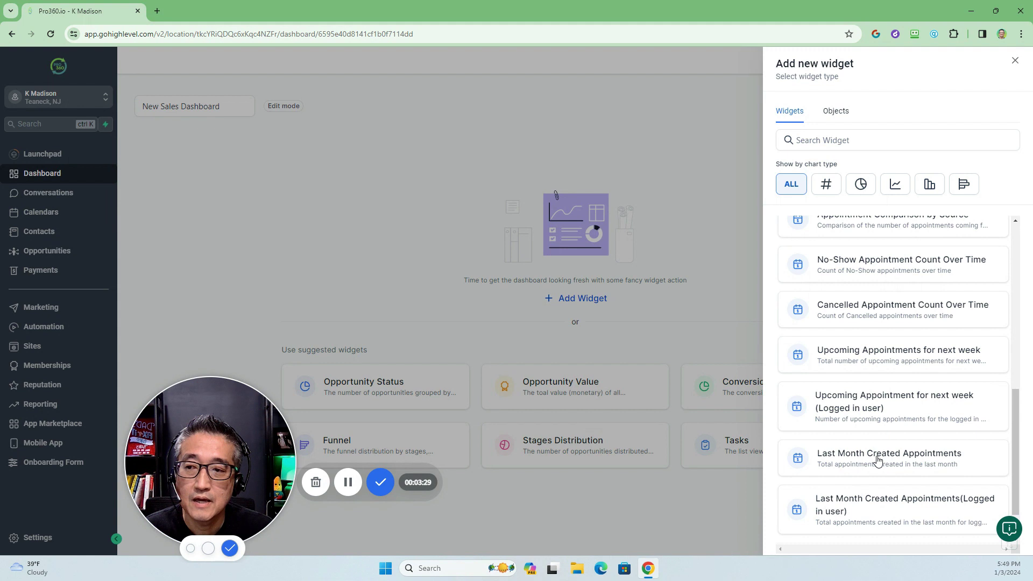
scroll(878, 461, "down", 1)
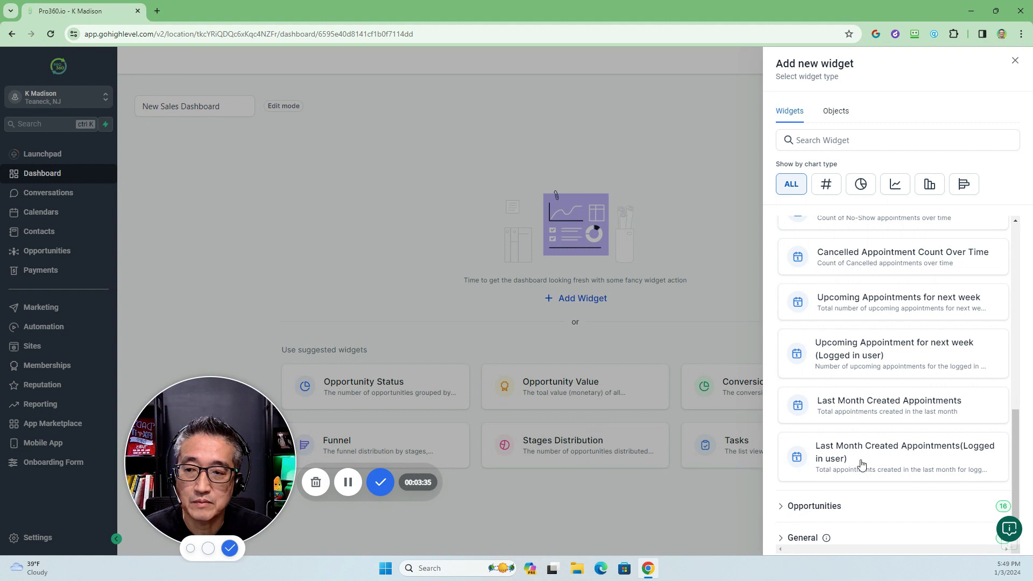
scroll(839, 464, "up", 10)
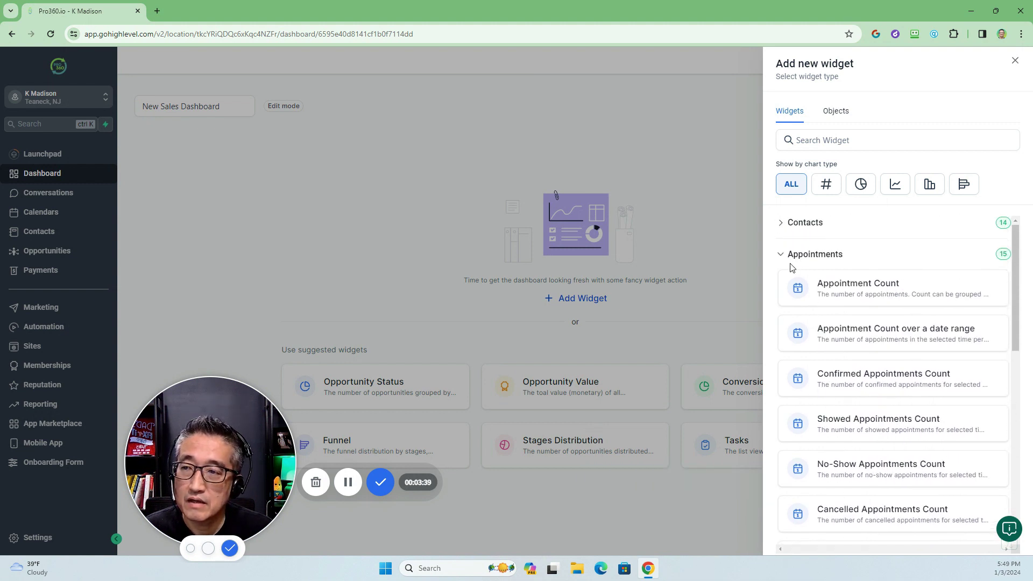
- Collapse Appointments and browse the 16 Opportunities widgets, leaving all four groups collapsed
left_click(786, 257)
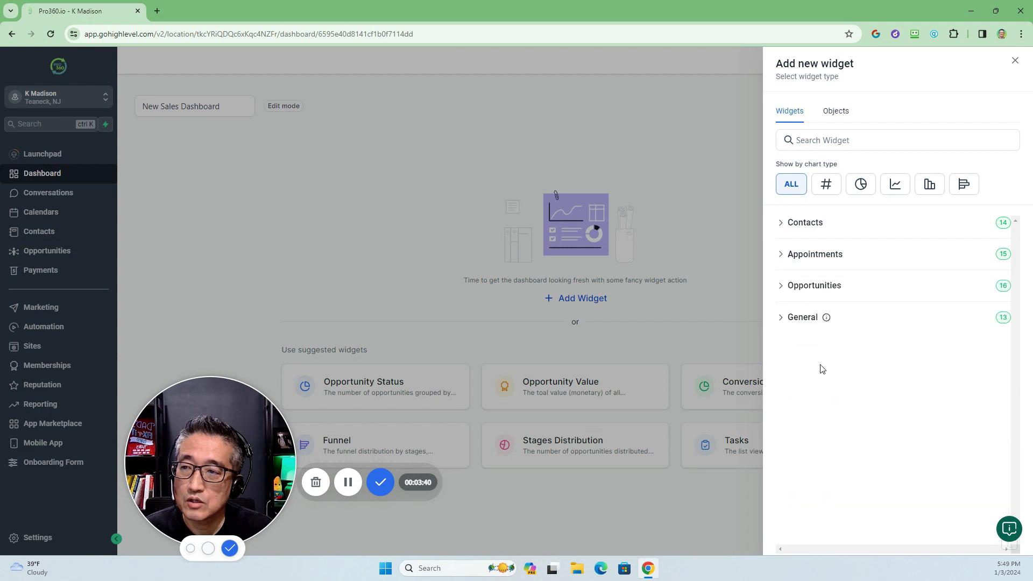
left_click(782, 288)
scroll(851, 315, "down", 1)
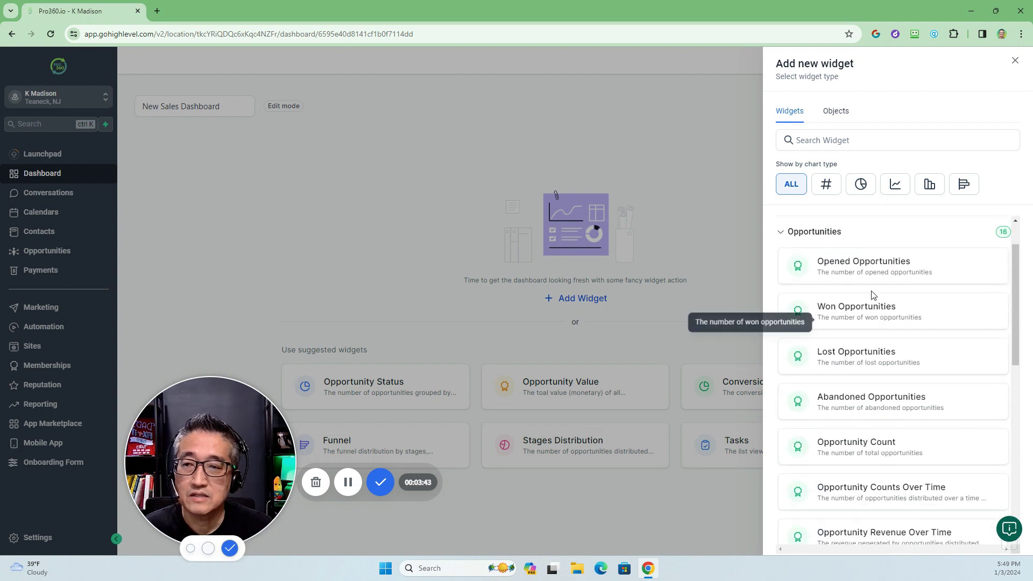
scroll(840, 302, "down", 1)
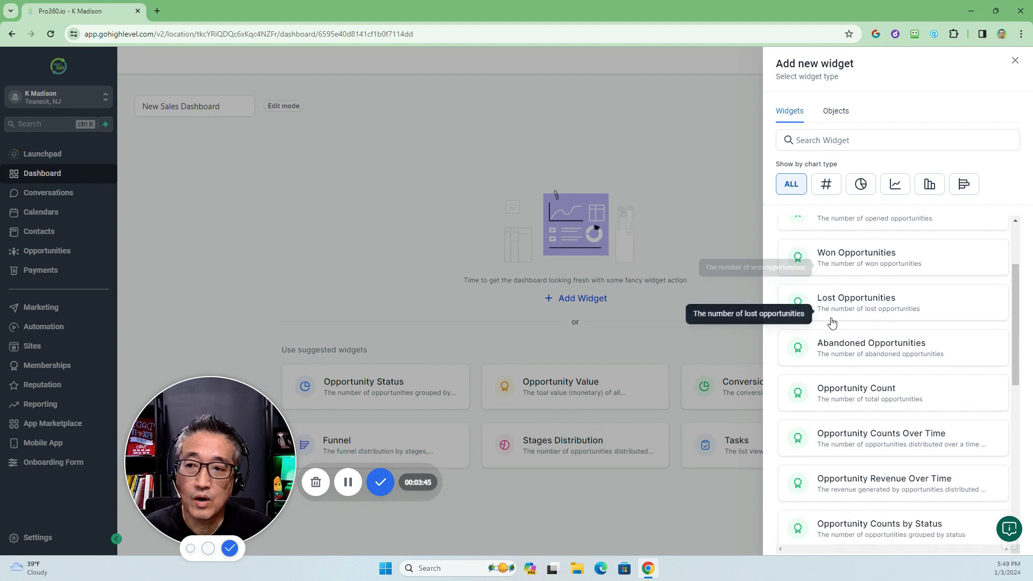
scroll(883, 353, "down", 1)
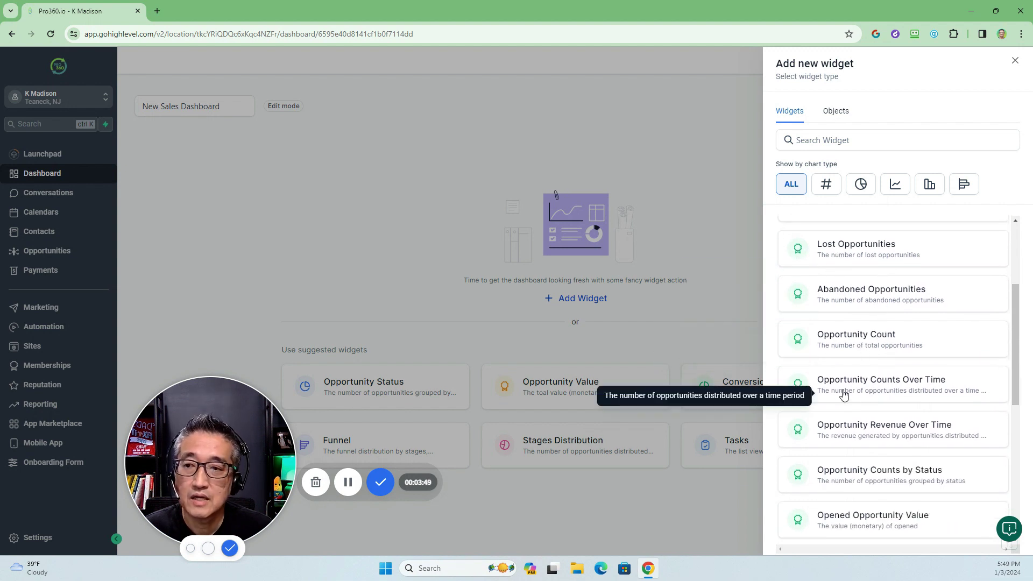
scroll(895, 396, "down", 1)
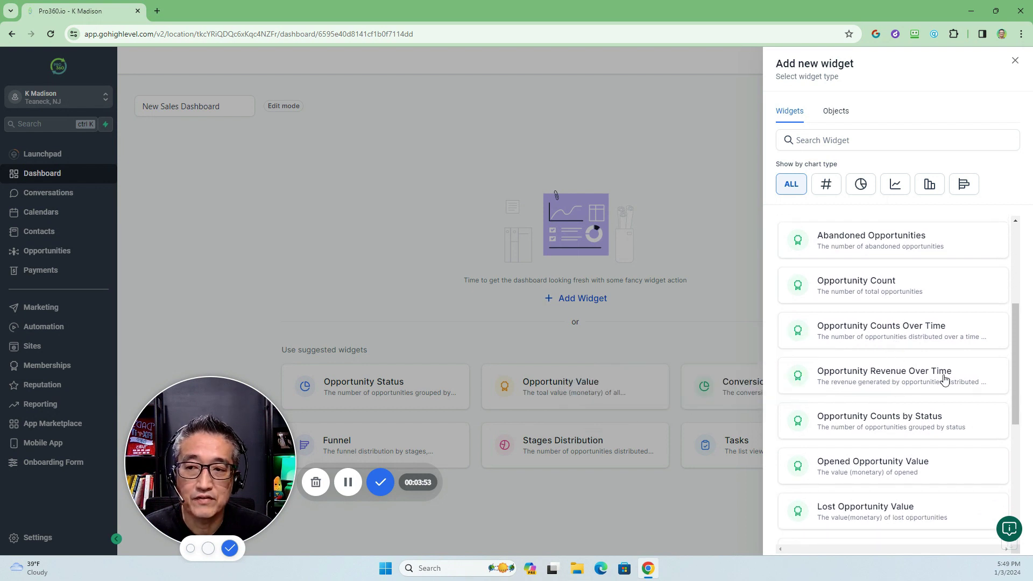
scroll(885, 389, "down", 1)
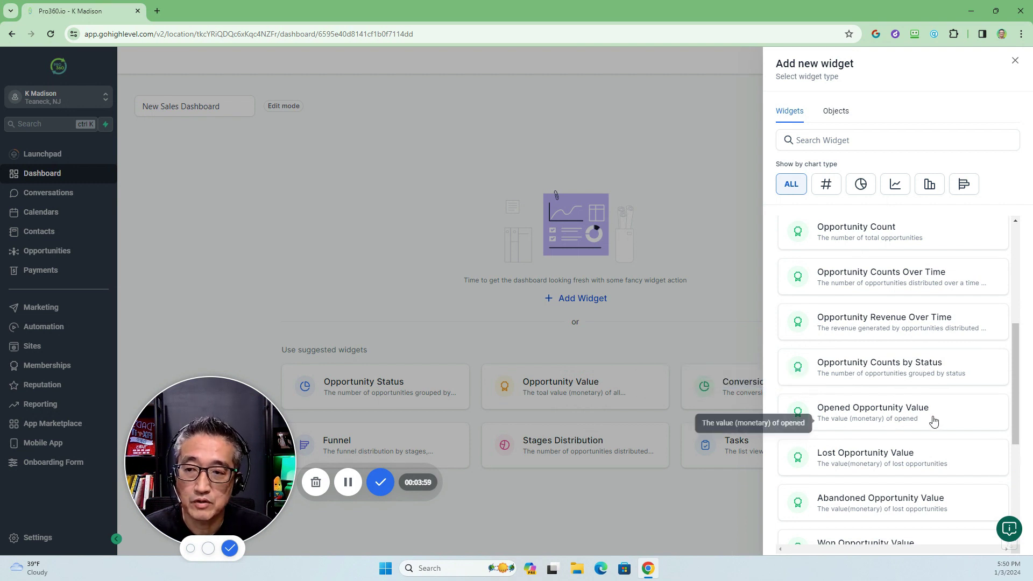
scroll(924, 423, "down", 1)
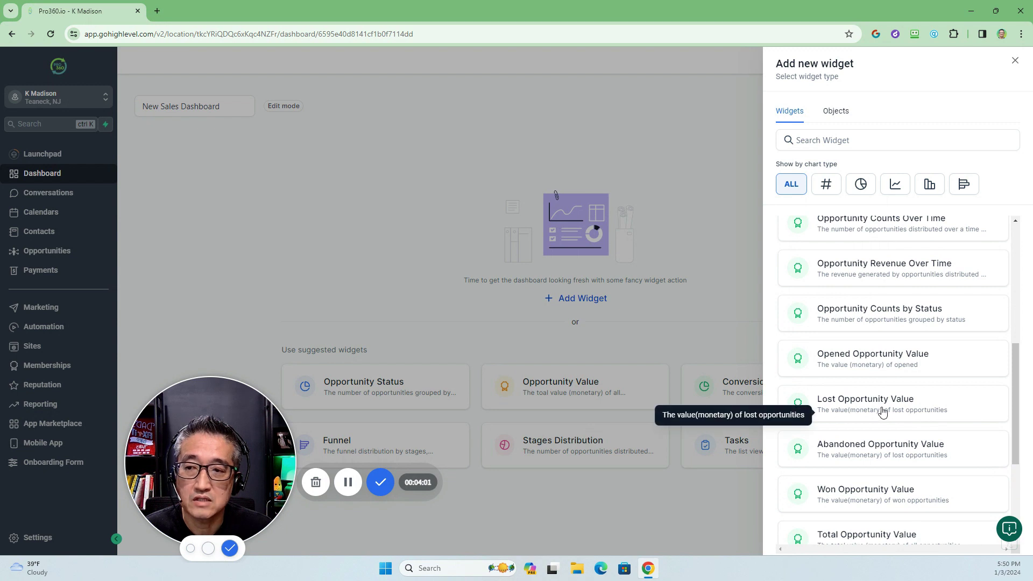
scroll(926, 413, "down", 1)
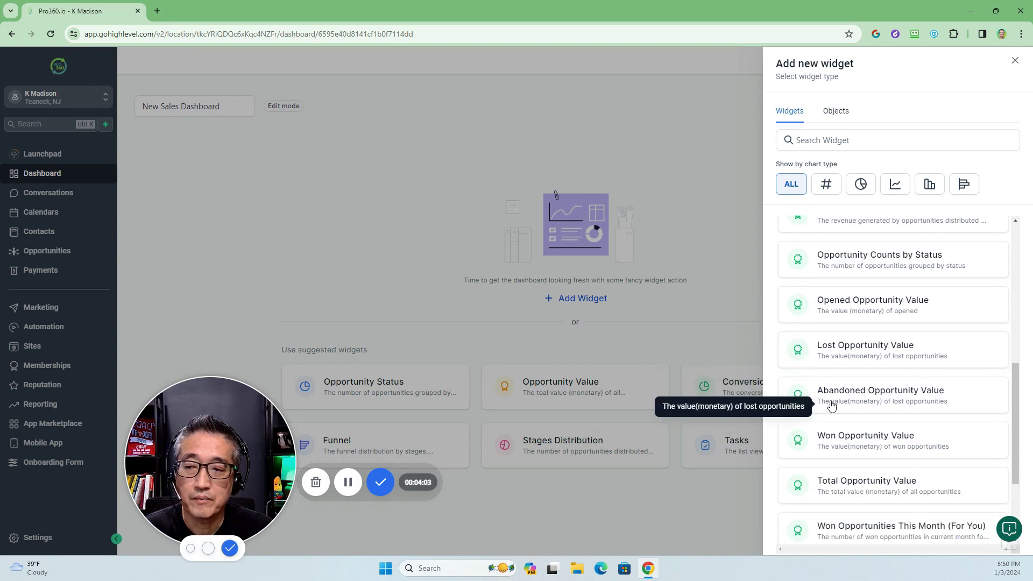
scroll(847, 446, "down", 1)
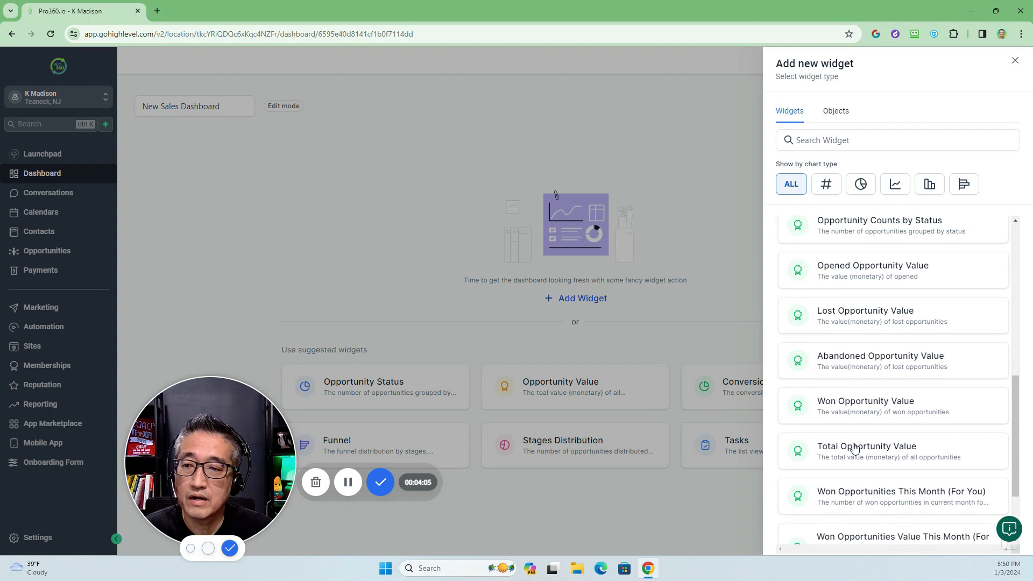
scroll(858, 456, "down", 2)
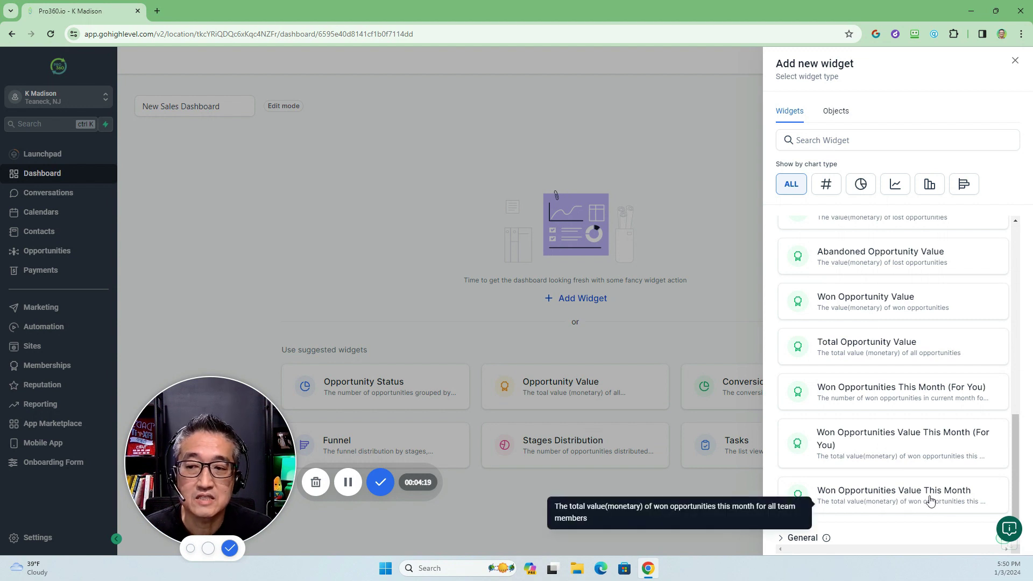
scroll(869, 376, "up", 6)
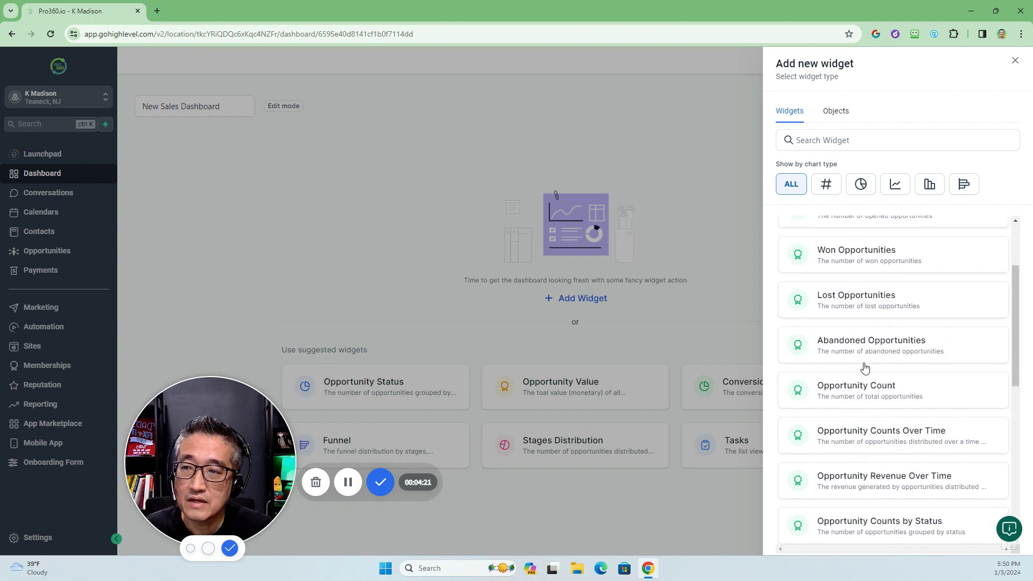
scroll(861, 360, "up", 3)
- Browse the 13 General widgets, from Opportunity Status and Funnel to Google Ads Report
left_click(788, 287)
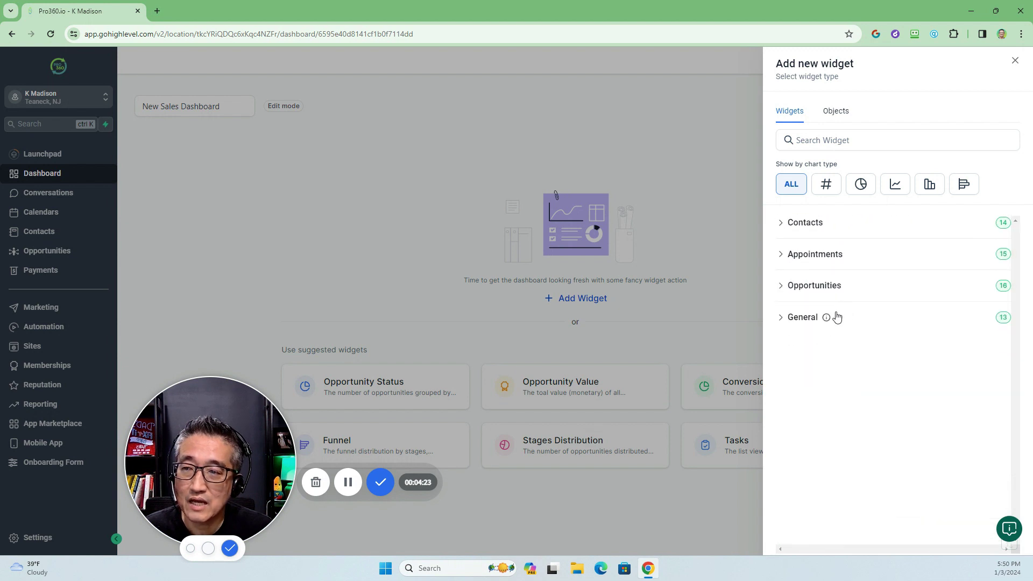
left_click(788, 321)
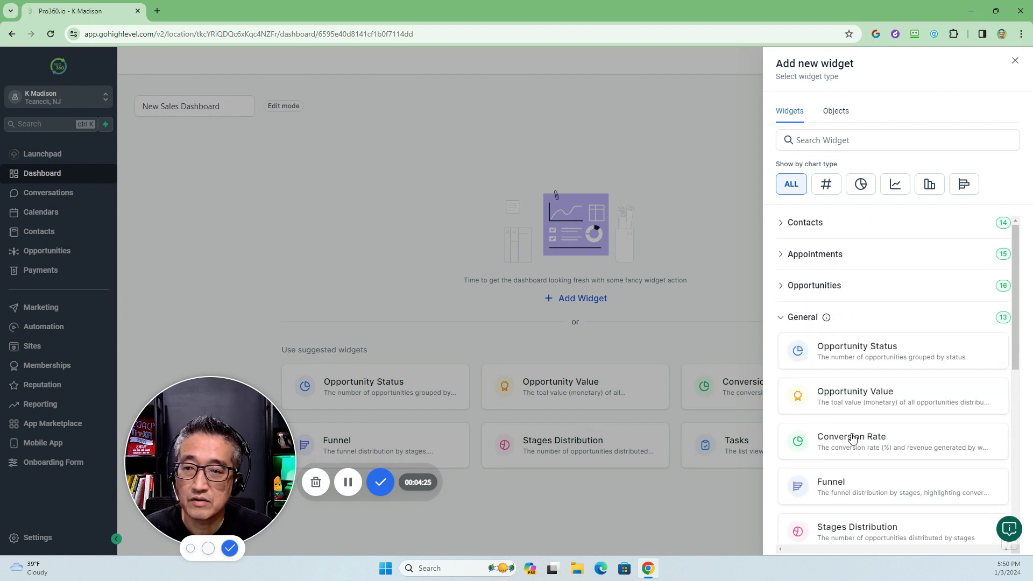
scroll(852, 419, "down", 1)
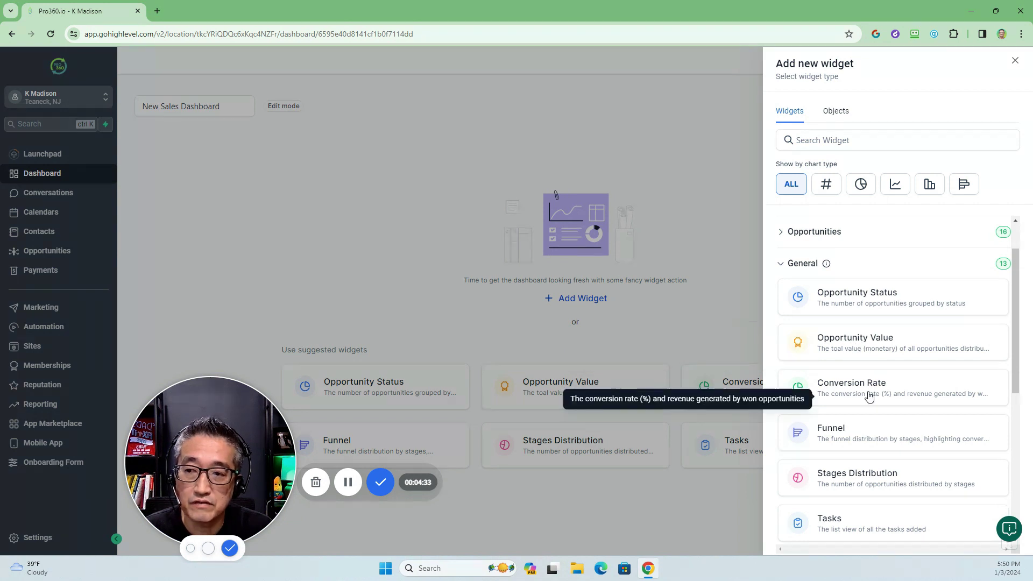
scroll(855, 391, "down", 1)
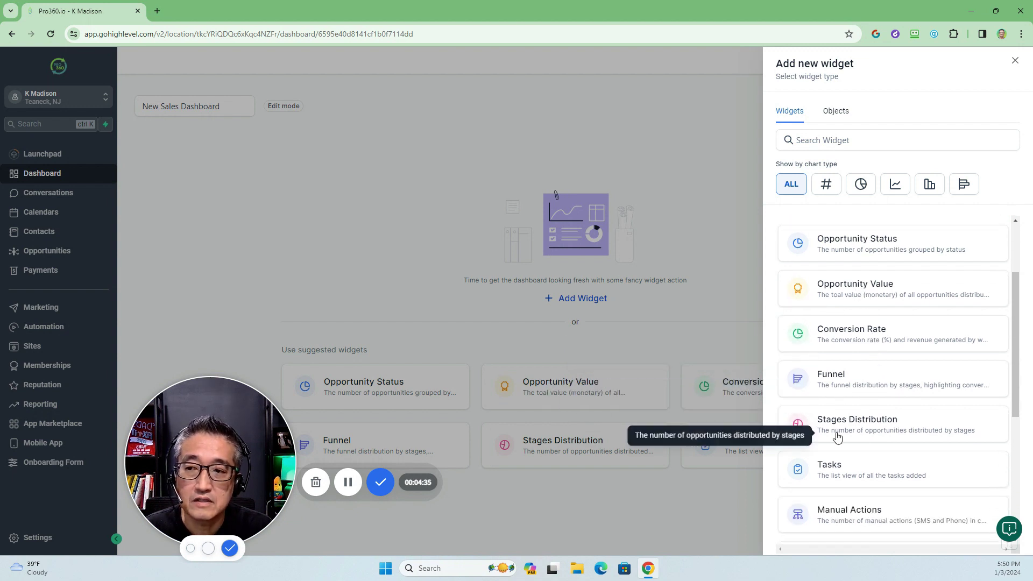
scroll(888, 435, "down", 1)
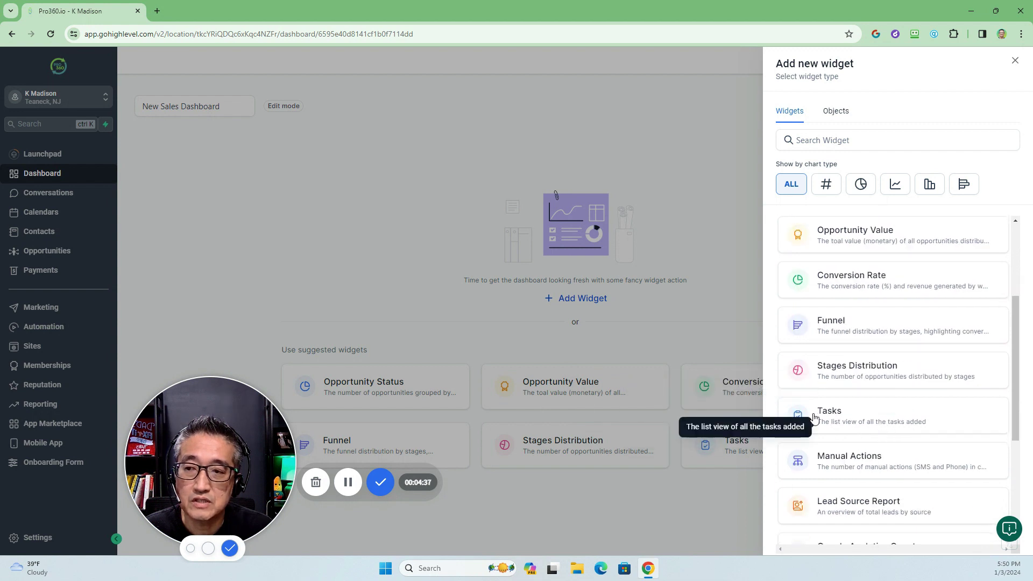
scroll(842, 462, "down", 1)
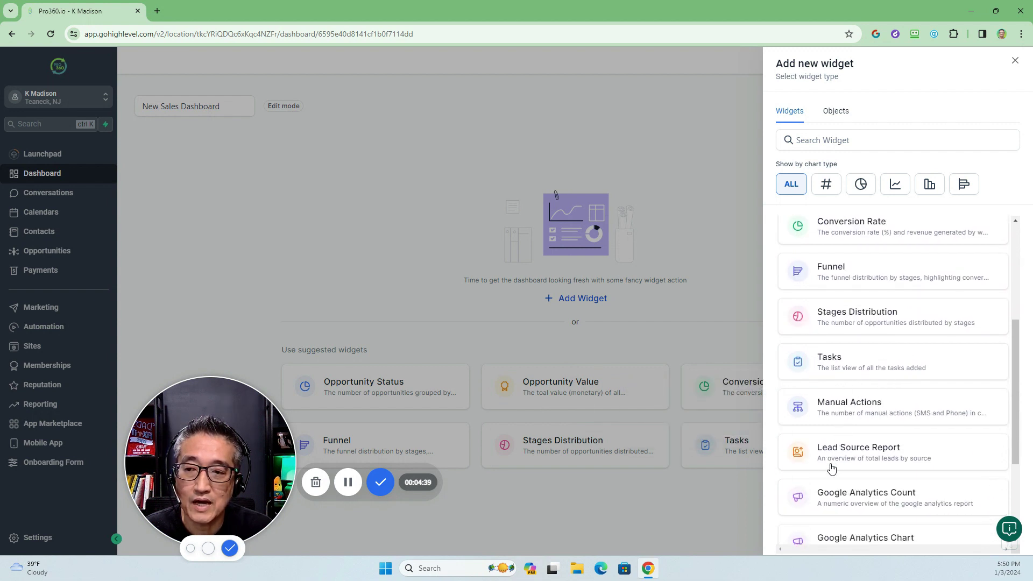
scroll(862, 488, "down", 1)
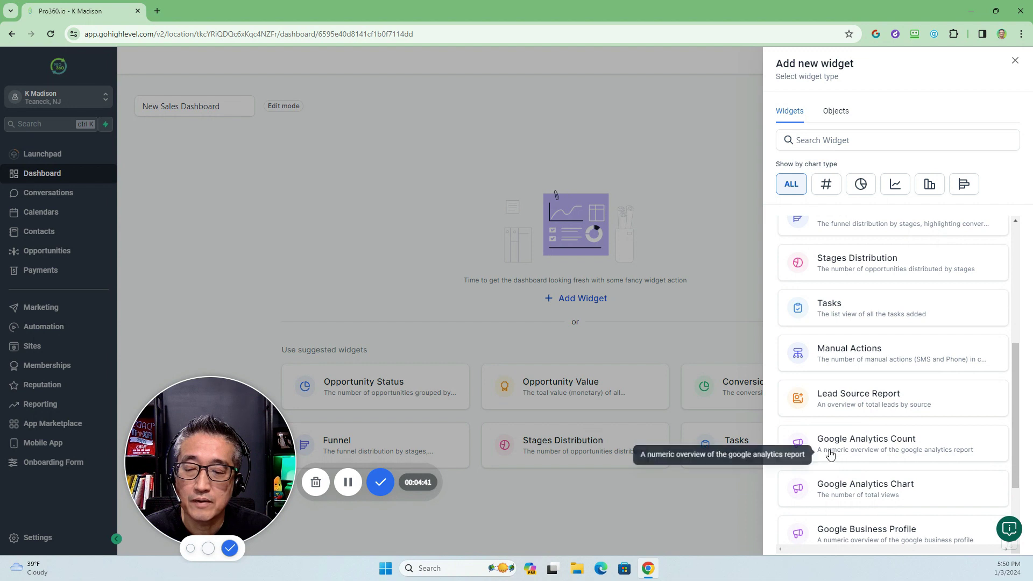
scroll(867, 471, "down", 1)
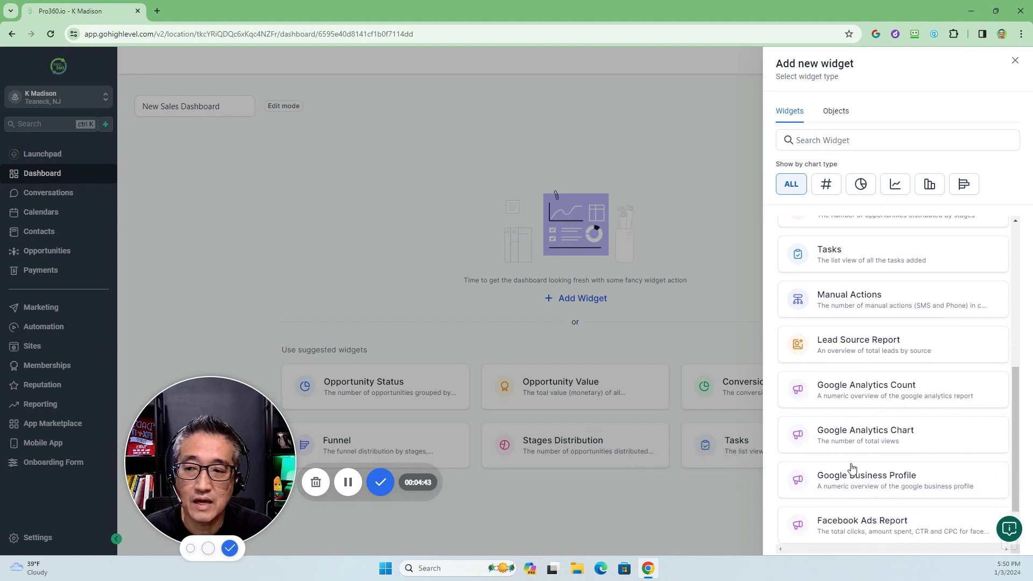
scroll(877, 483, "down", 1)
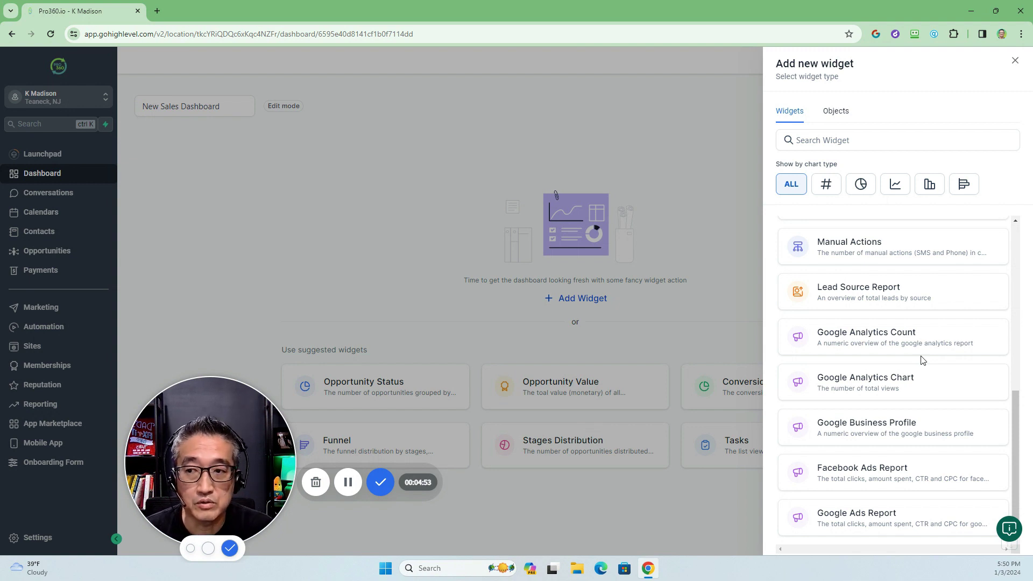
scroll(902, 375, "up", 10)
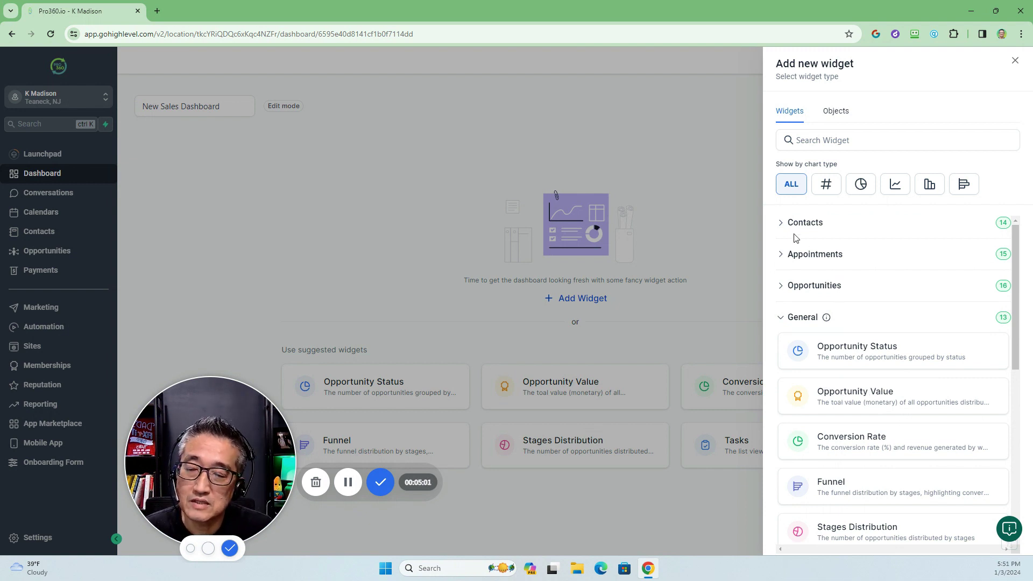
- Start an Opened Opportunities widget and reveal its Created on date and dashboard date range settings
left_click(793, 290)
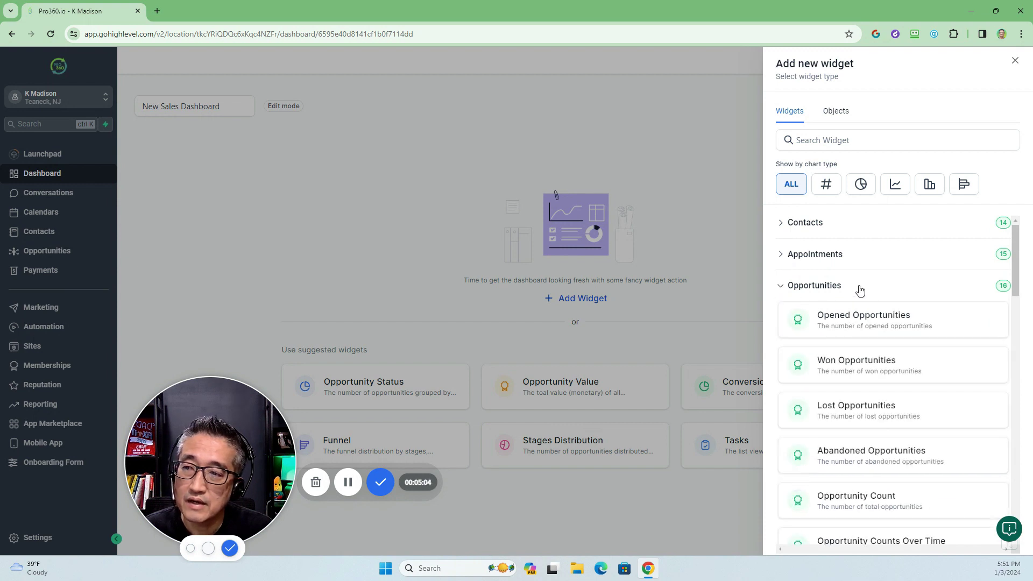
left_click(823, 323)
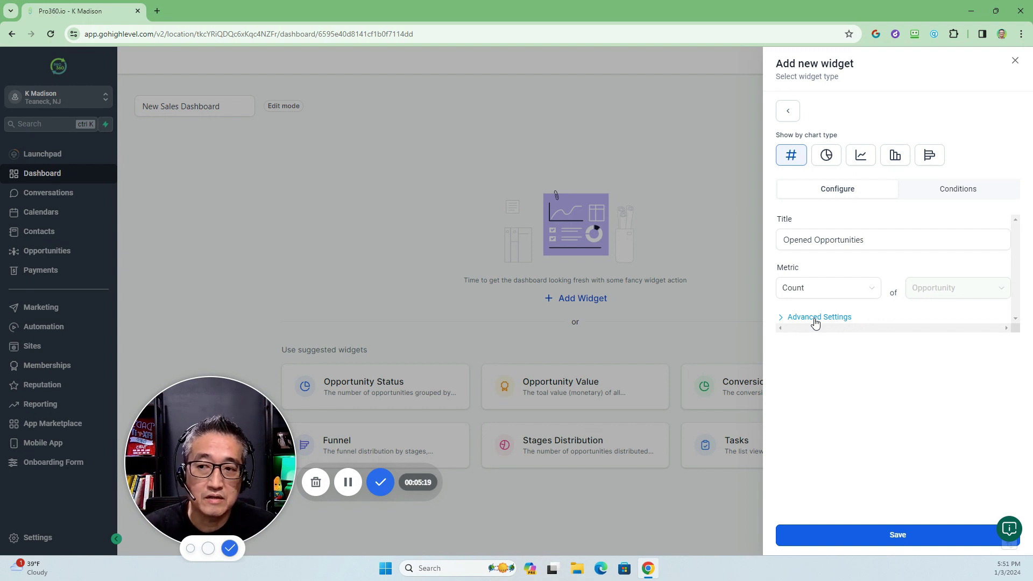
left_click(817, 319)
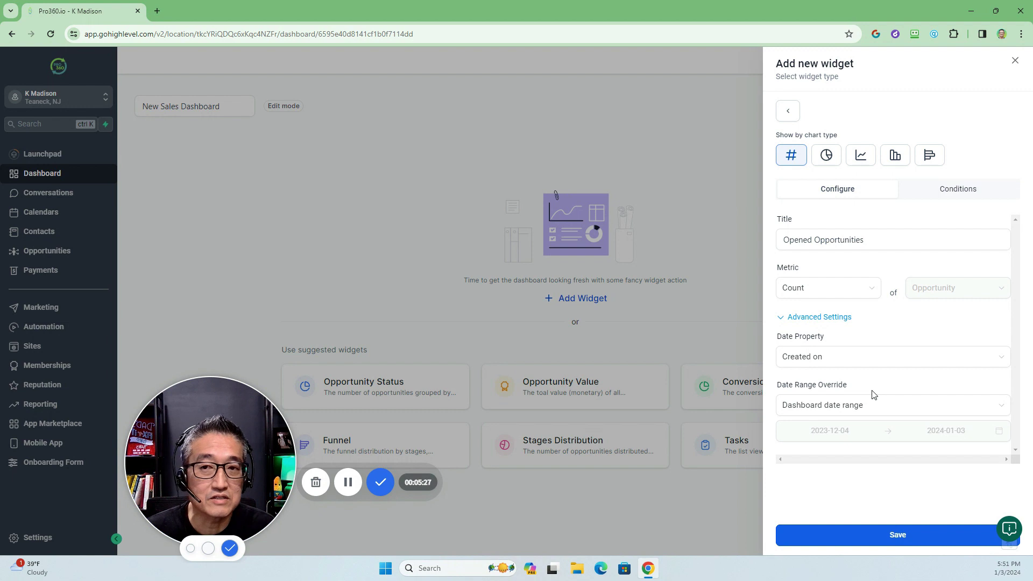
- Add the Opened Opportunities widget to the dashboard and display it as a donut chart
left_click(898, 536)
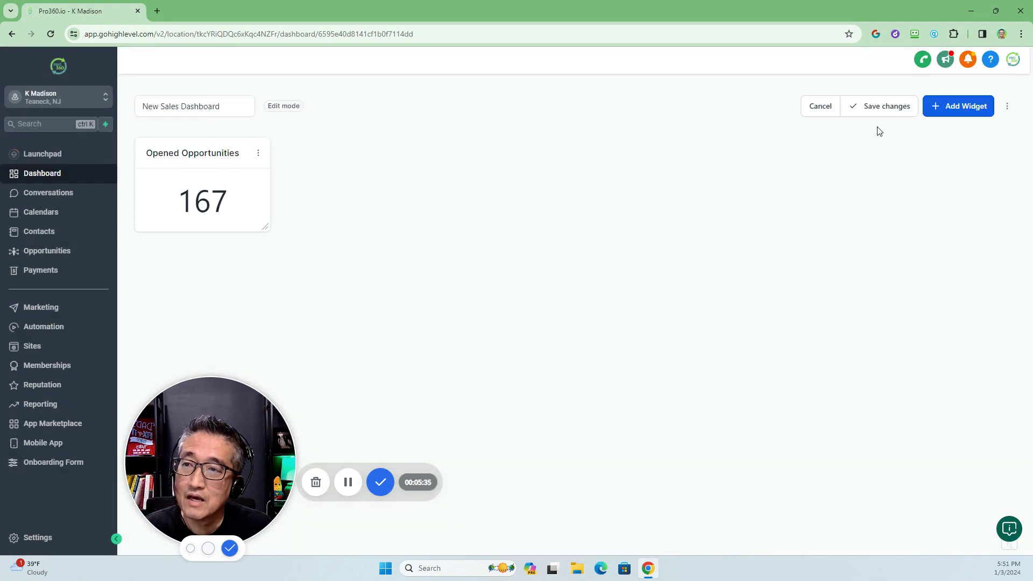
left_click(259, 153)
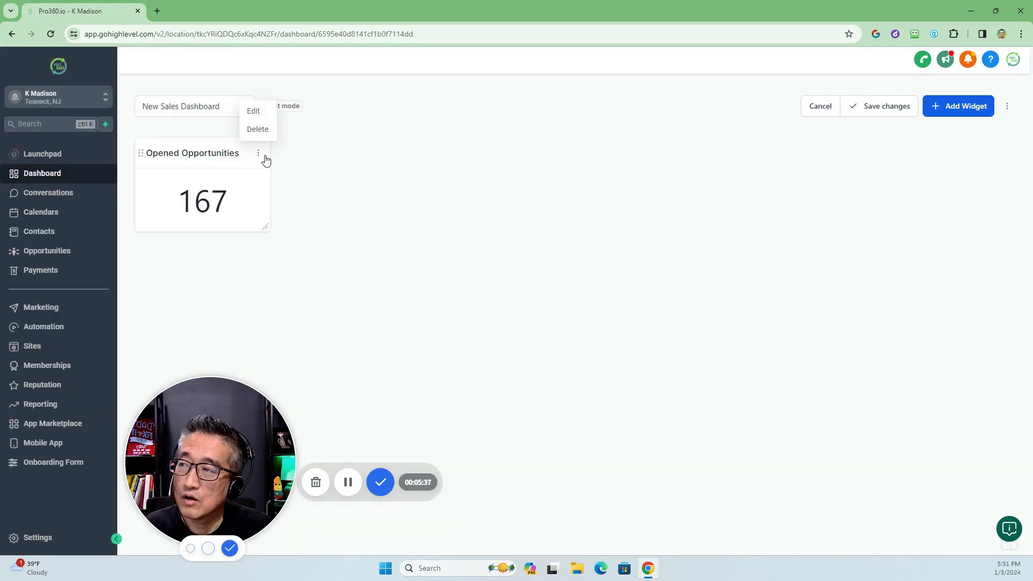
left_click(254, 114)
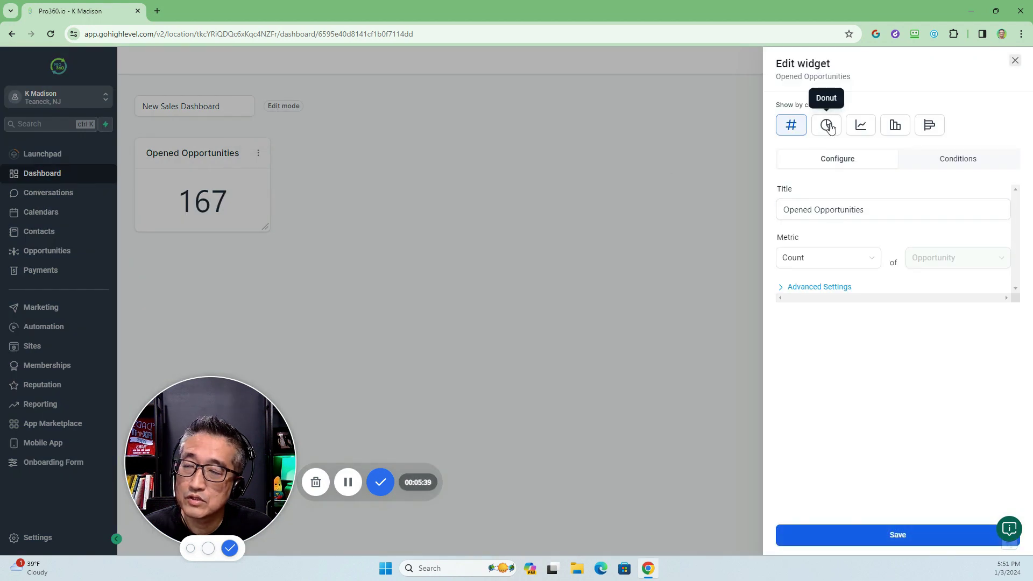
left_click(828, 126)
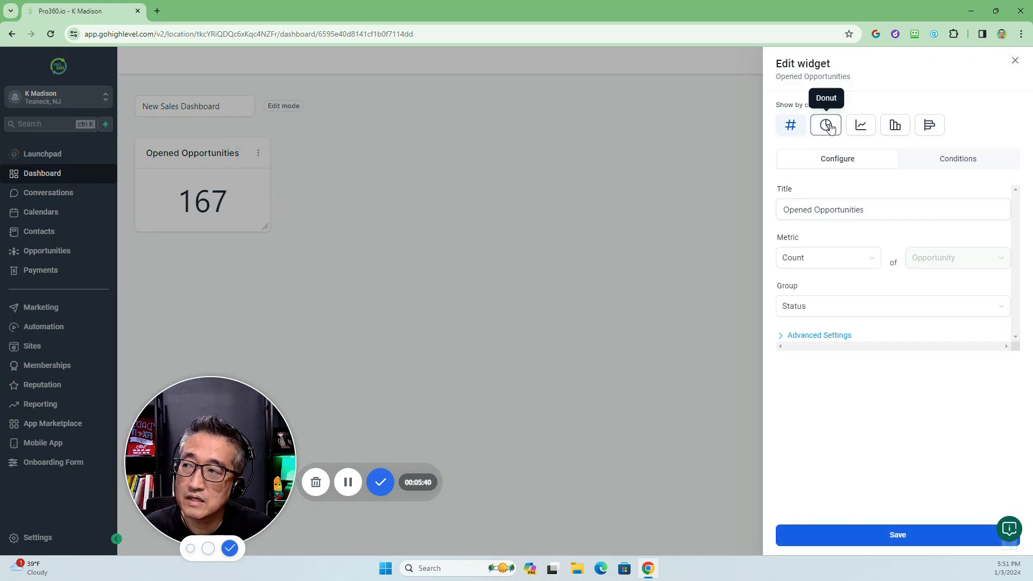
left_click(905, 538)
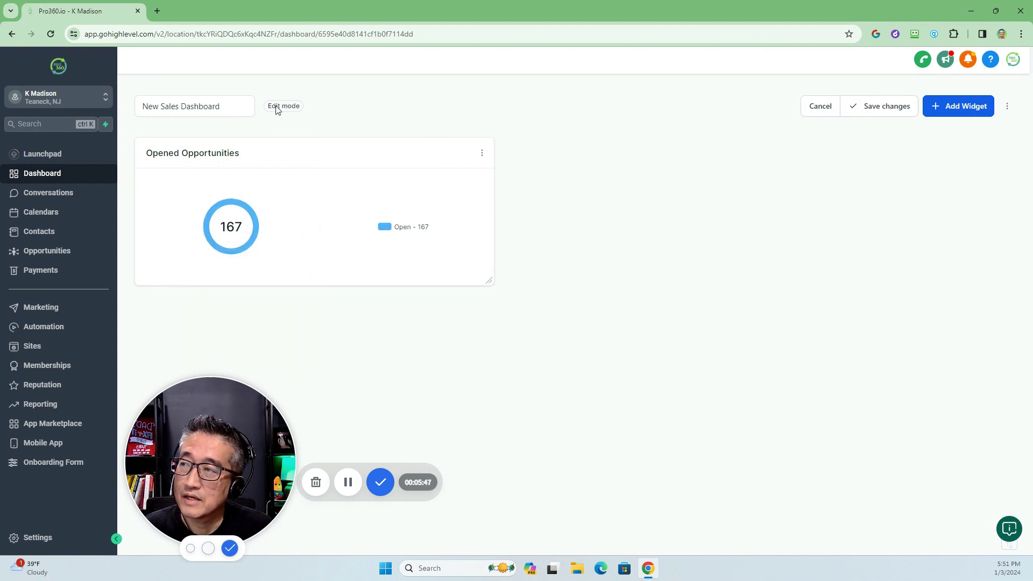
- Switch the Opened Opportunities widget to a line chart of counts by status
left_click(482, 153)
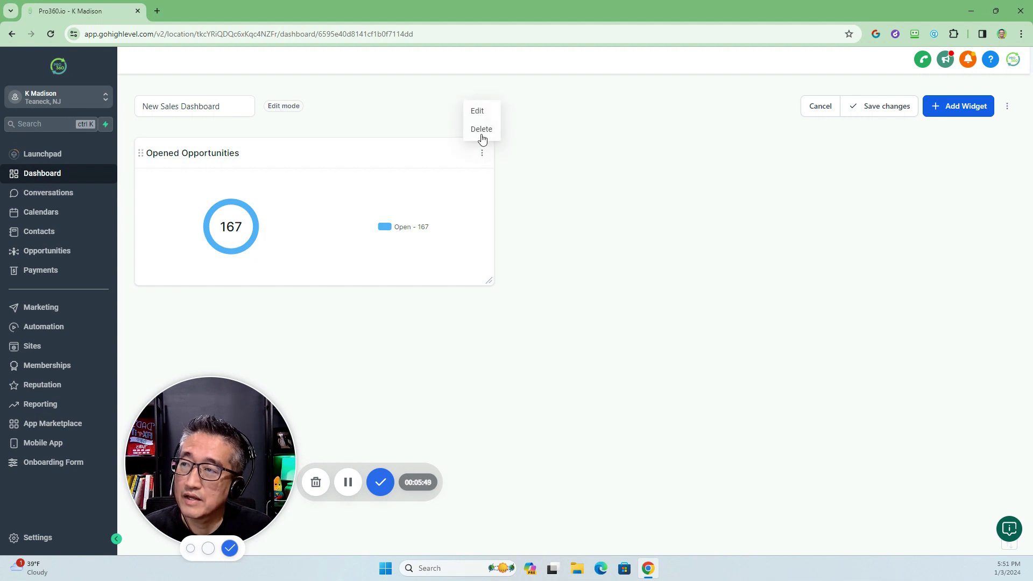
left_click(478, 113)
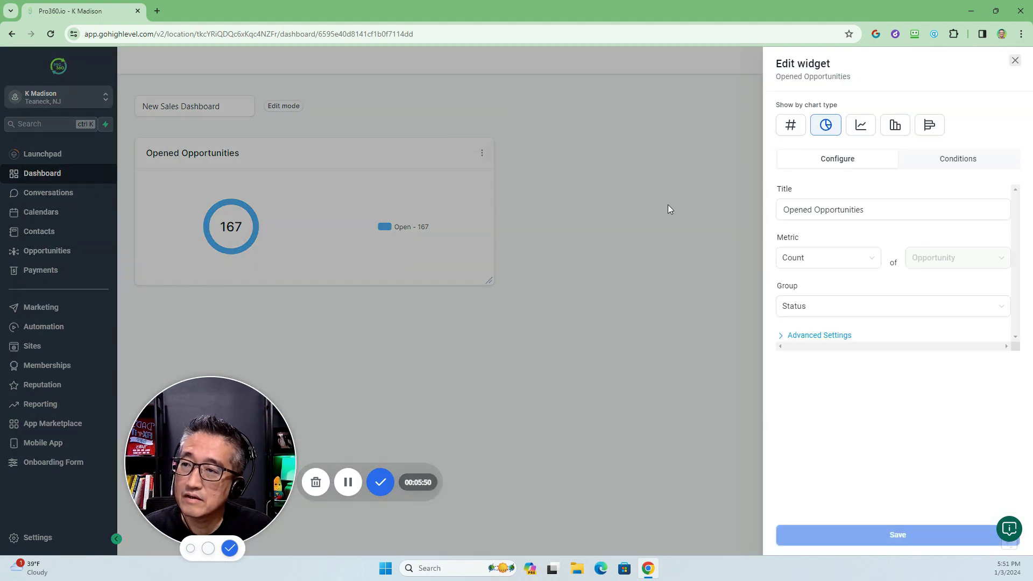
left_click(862, 127)
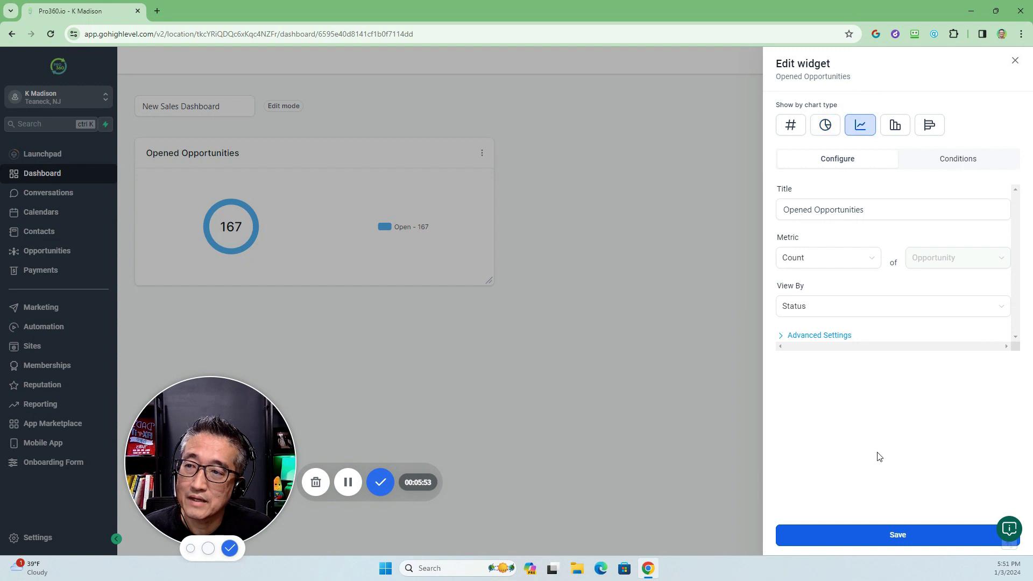
left_click(874, 536)
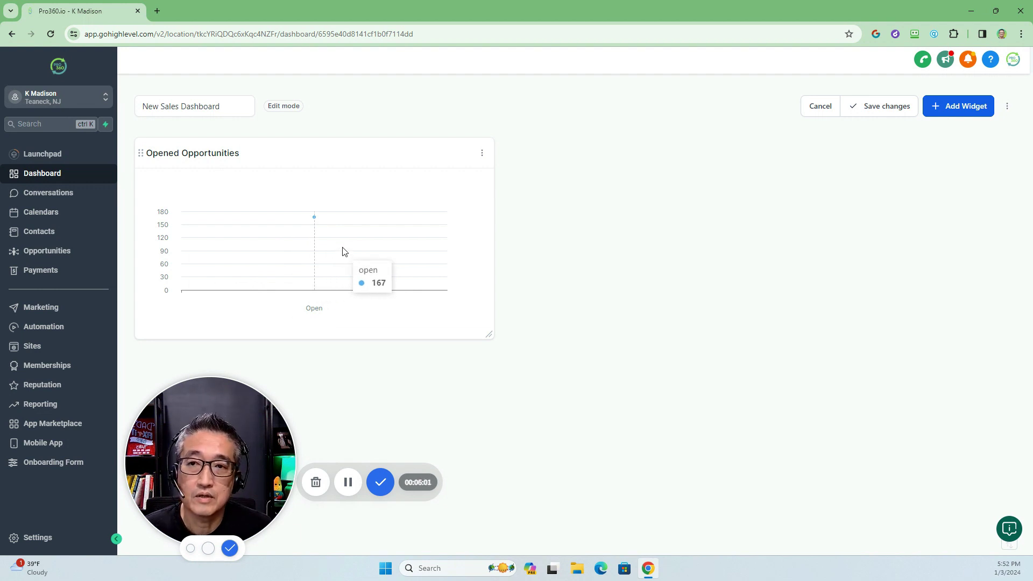
- Change the Opened Opportunities widget to a vertical bar chart
left_click(482, 156)
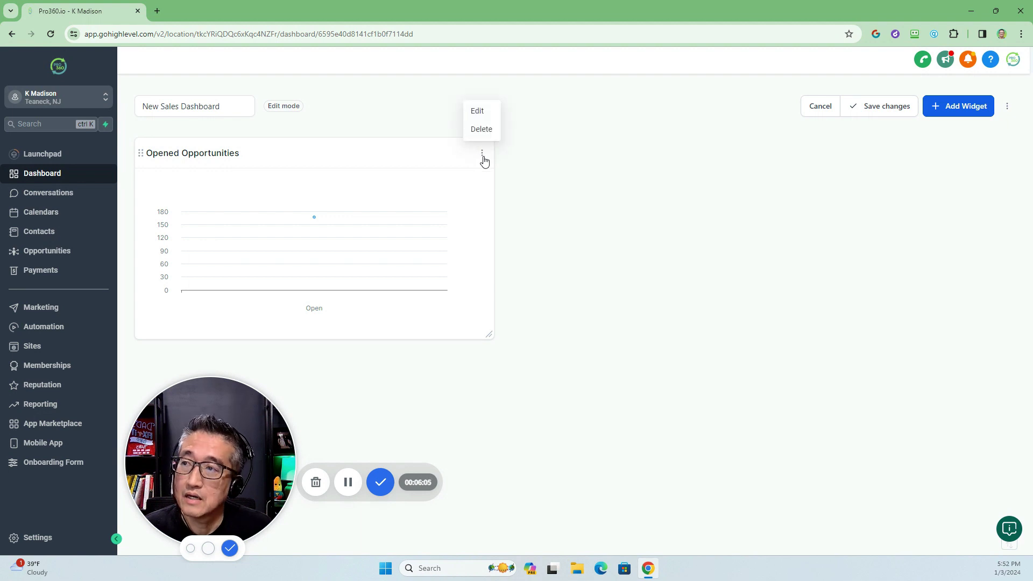
left_click(475, 111)
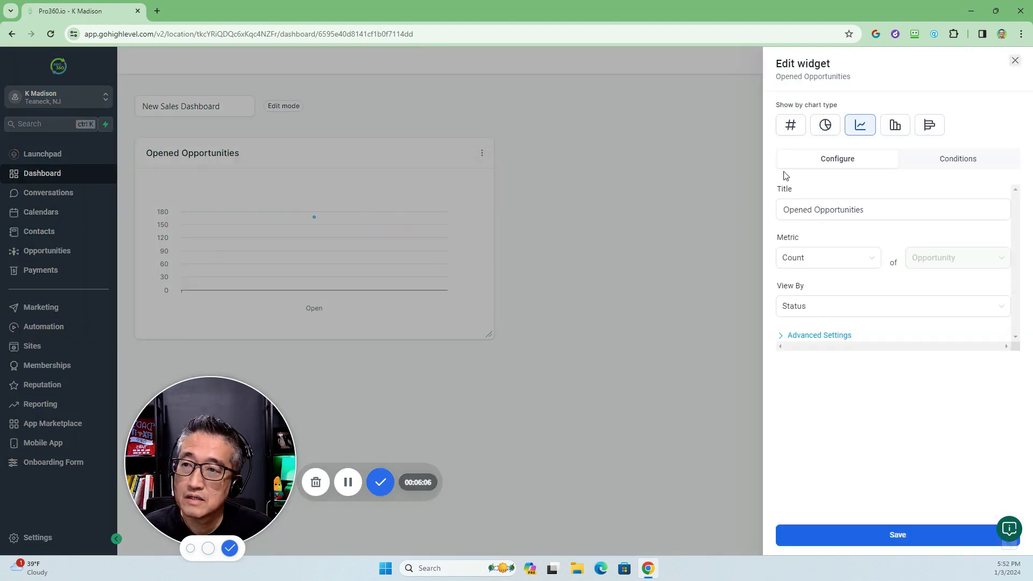
left_click(895, 126)
left_click(883, 538)
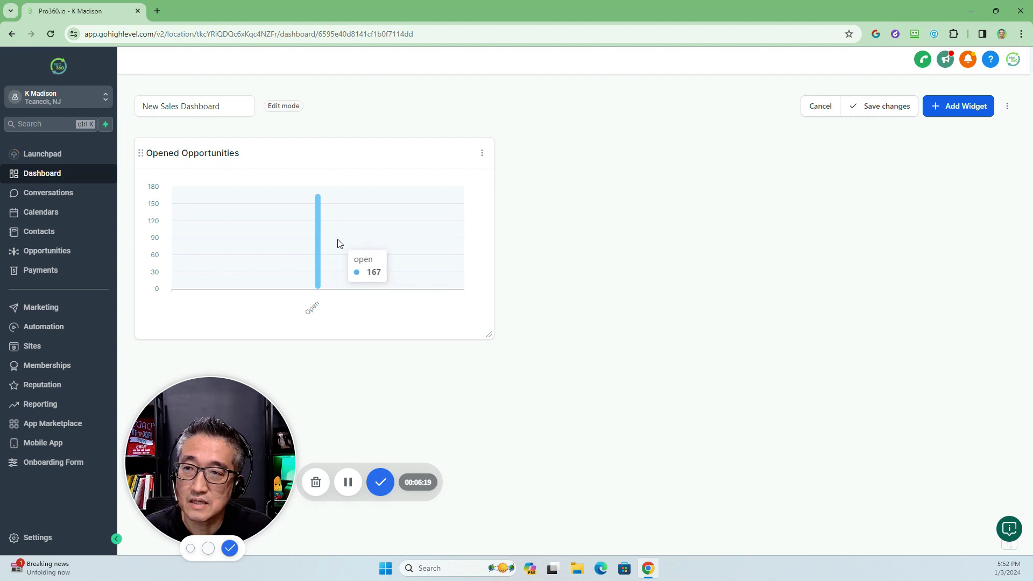
- Change the Opened Opportunities widget to a horizontal bar chart showing 167 opportunities
left_click(483, 155)
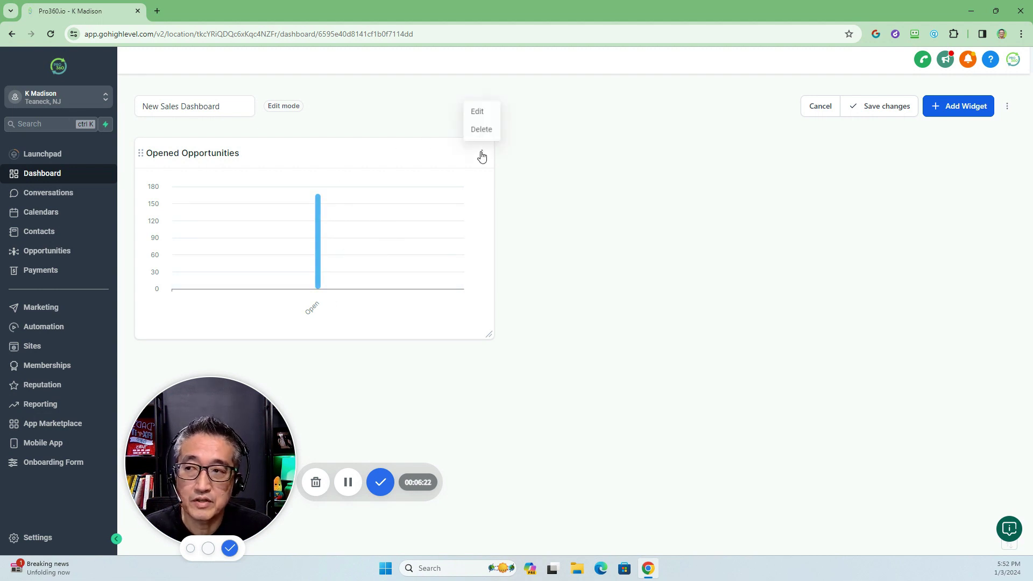
left_click(479, 115)
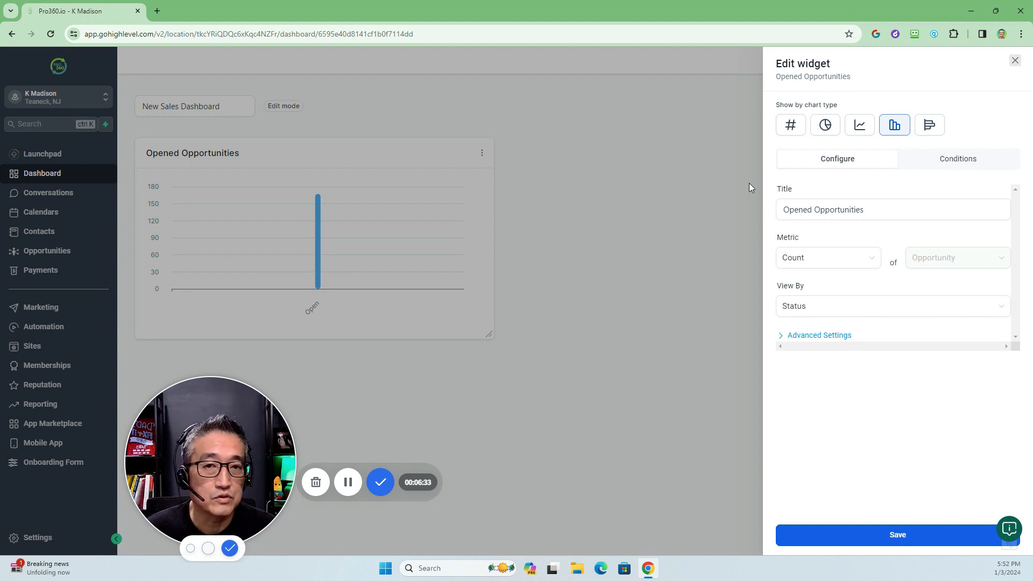
left_click(928, 129)
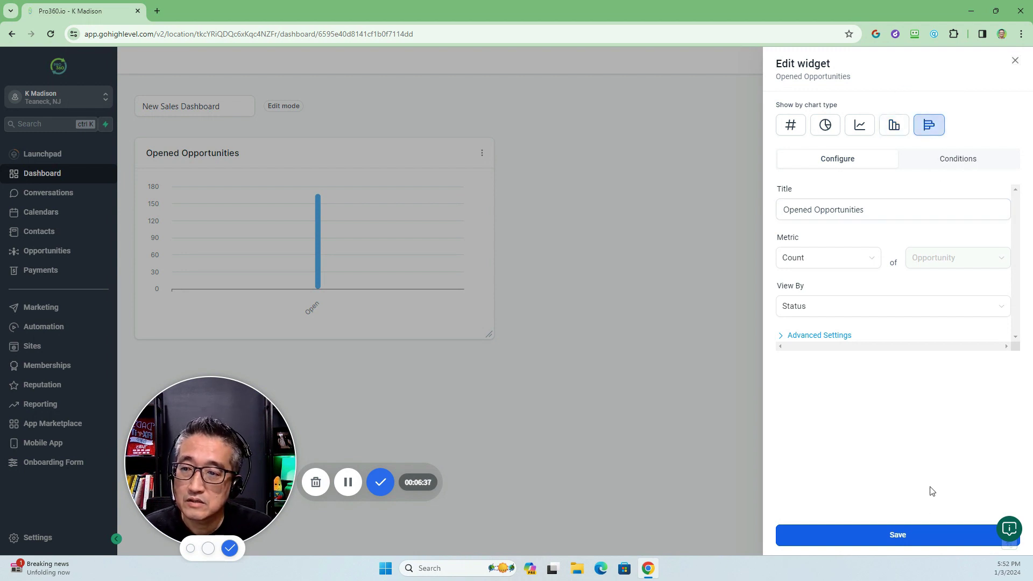
left_click(902, 541)
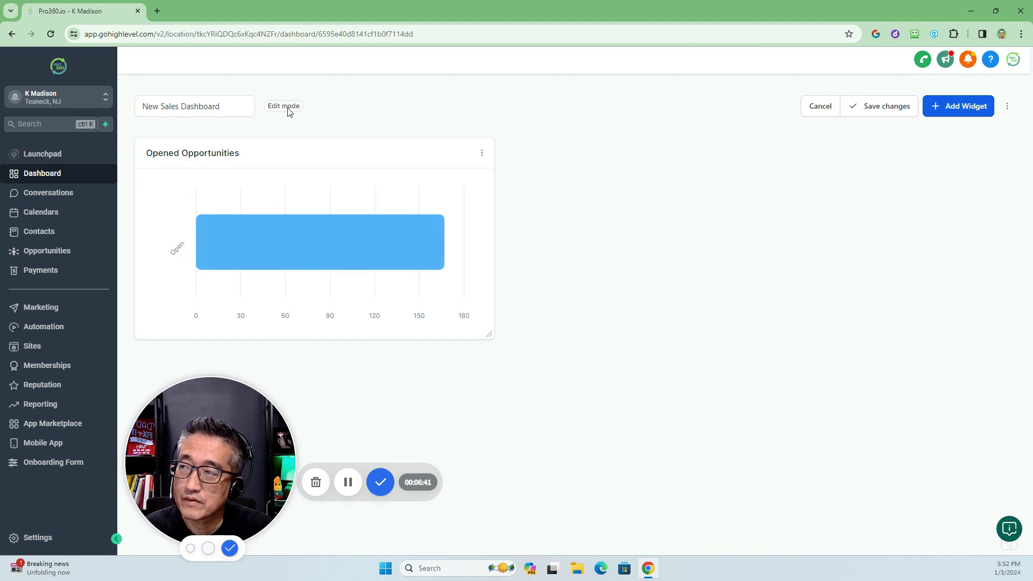
left_click(482, 153)
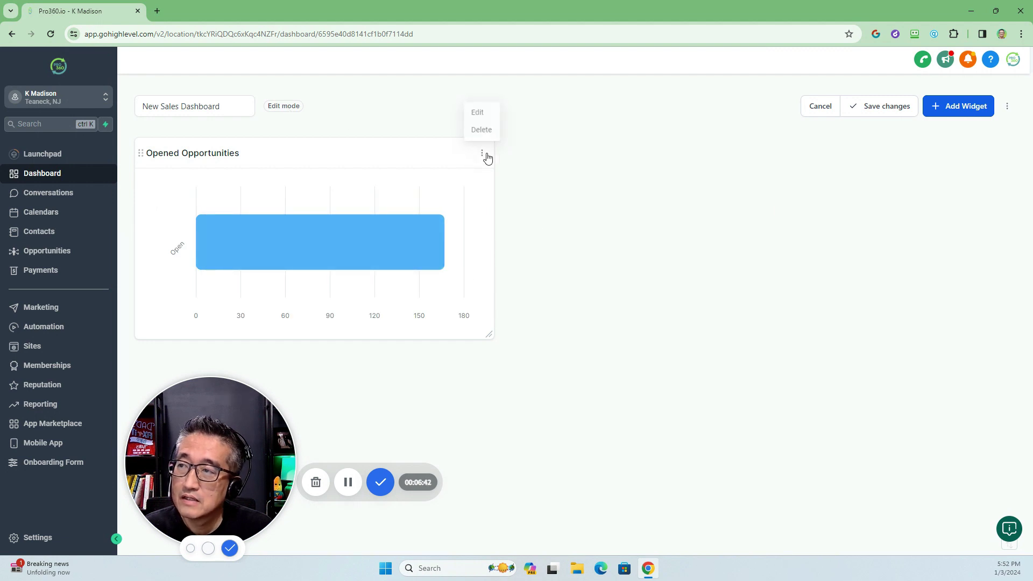
- Show the widget as a Numeric 167 count and resize its card to a small tile
left_click(476, 112)
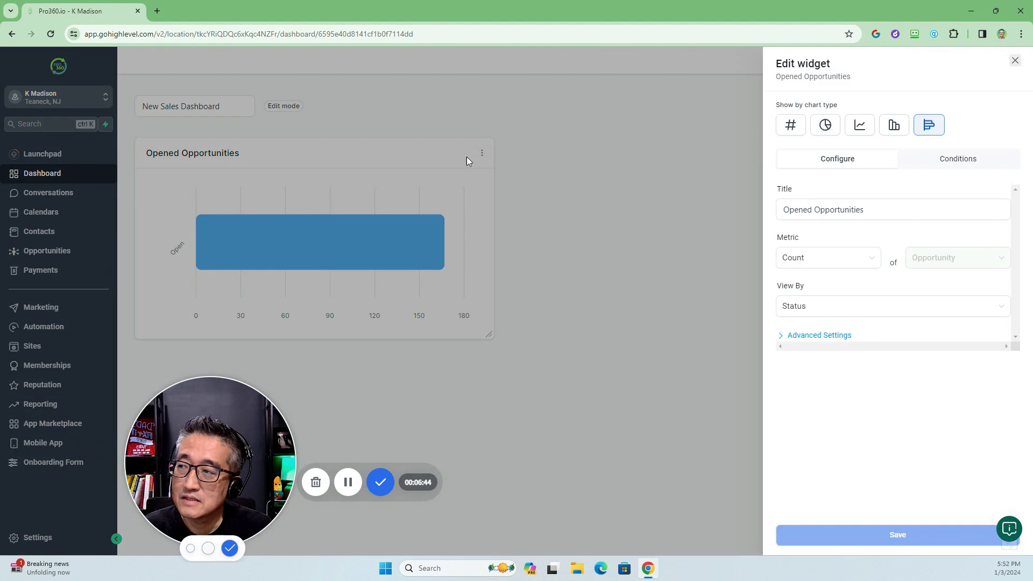
left_click(791, 125)
left_click(867, 535)
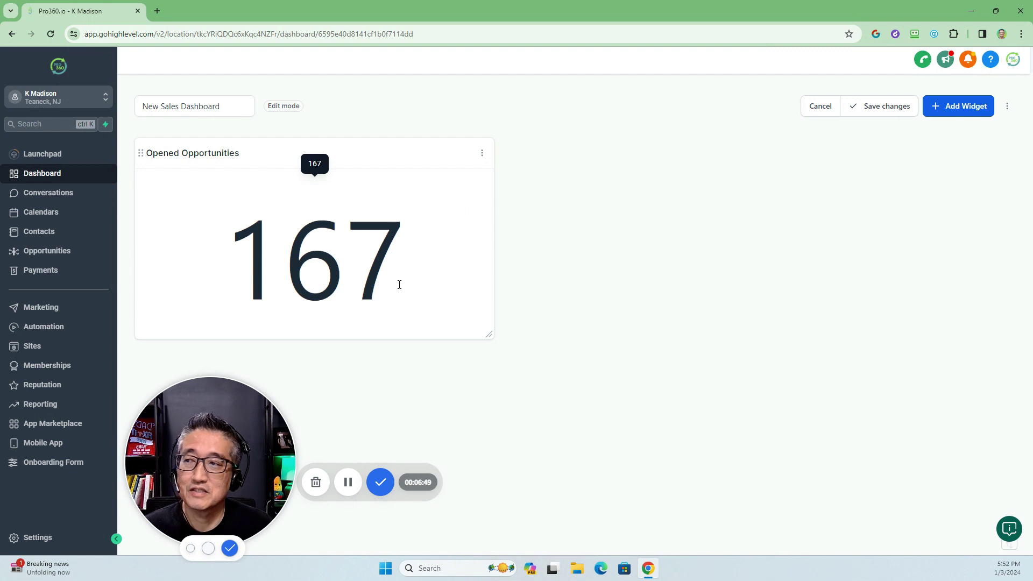
left_click_drag(490, 336, 323, 254)
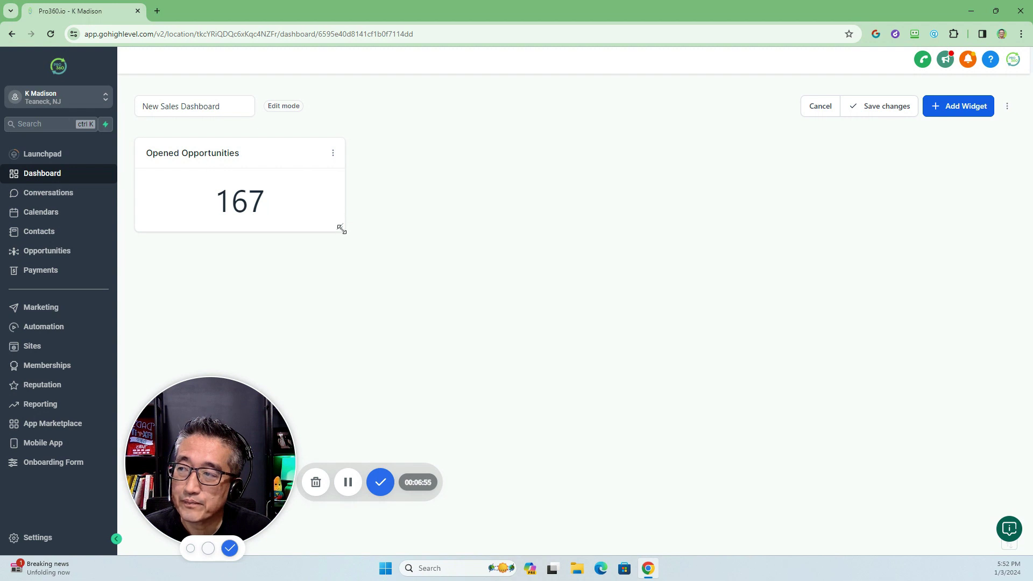
left_click_drag(341, 230, 257, 232)
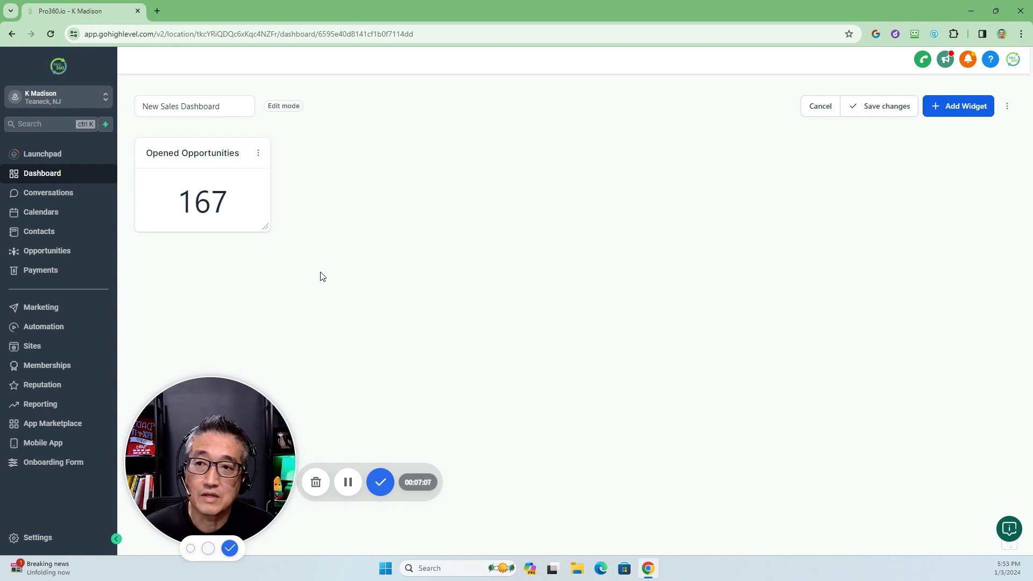
- Save the New Sales Dashboard with the Opened Opportunities tile showing 167
left_click(879, 109)
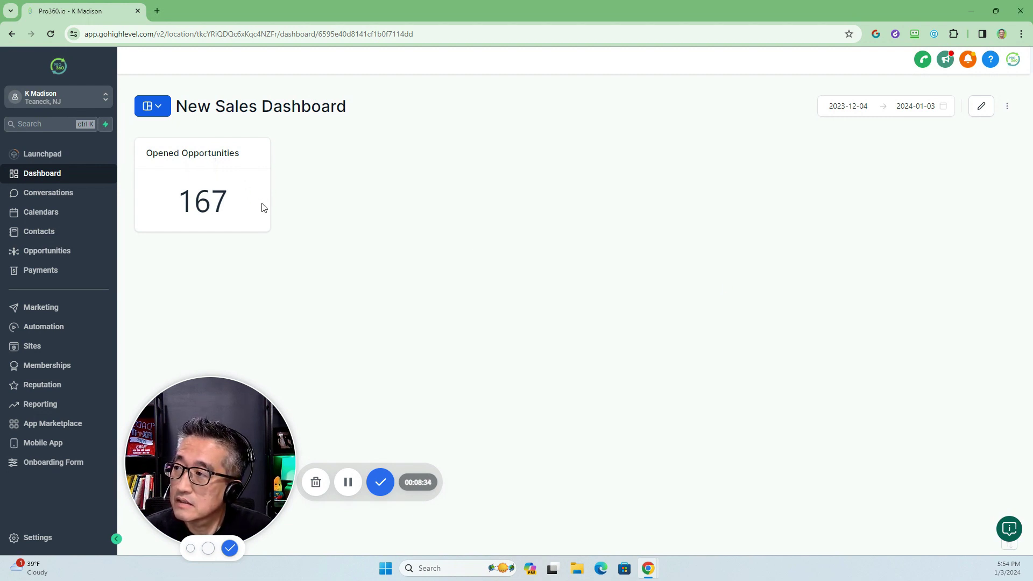
- Reopen the dashboard for editing and delete the existing Opened Opportunities tile
left_click(982, 110)
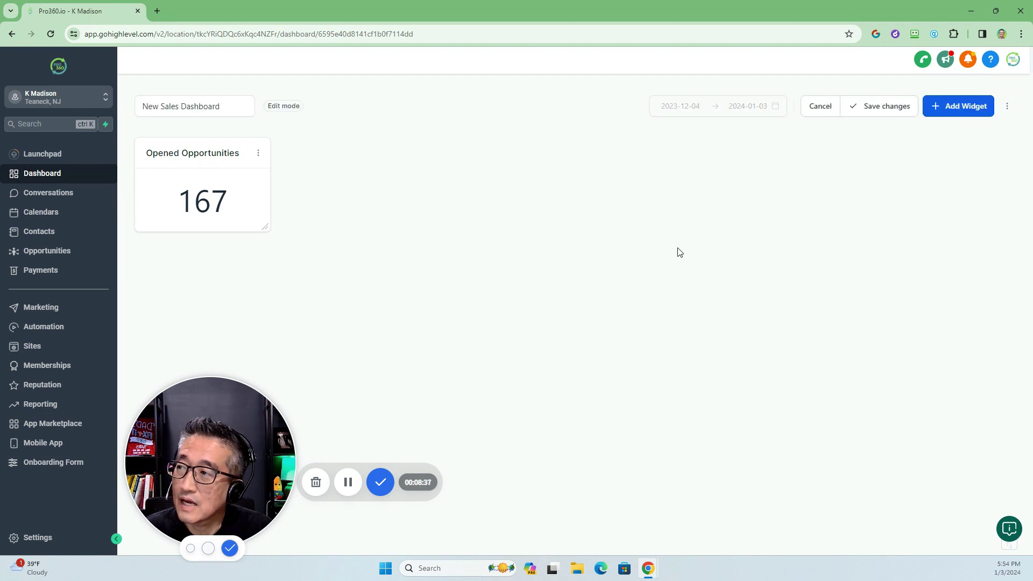
left_click(258, 155)
left_click(254, 128)
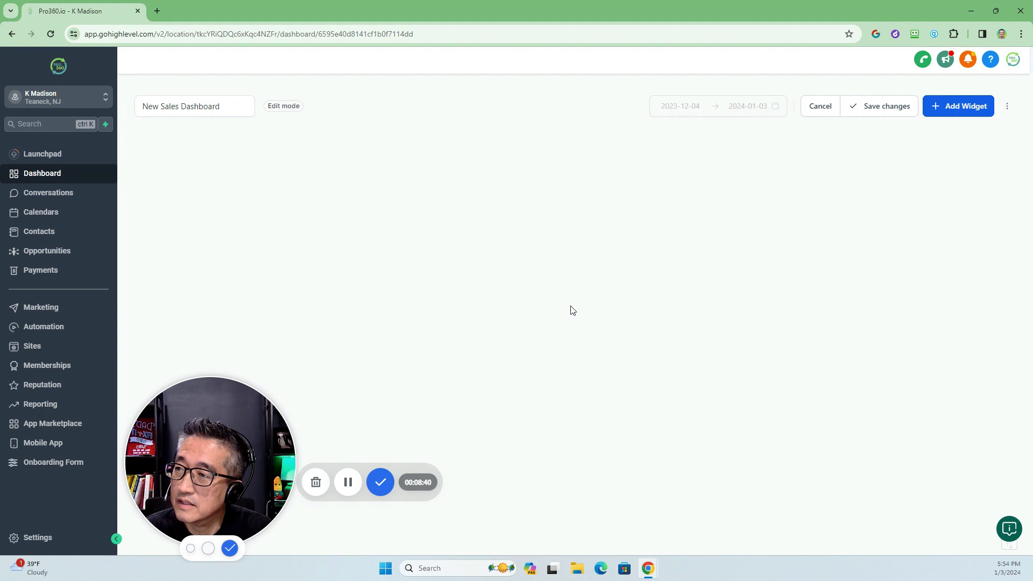
- Add a new Opened Opportunities widget from the Opportunities widget category
left_click(952, 110)
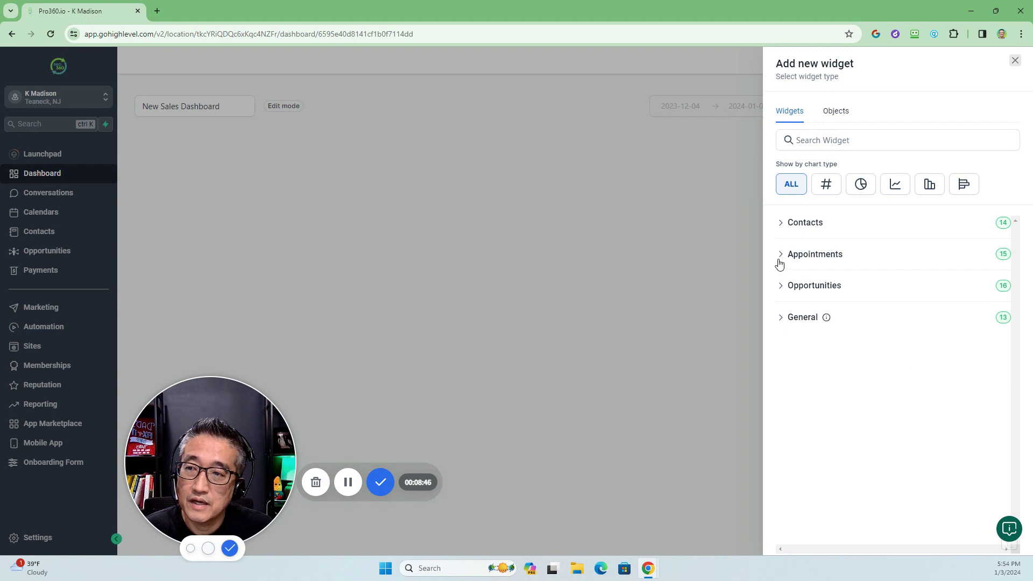
left_click(781, 288)
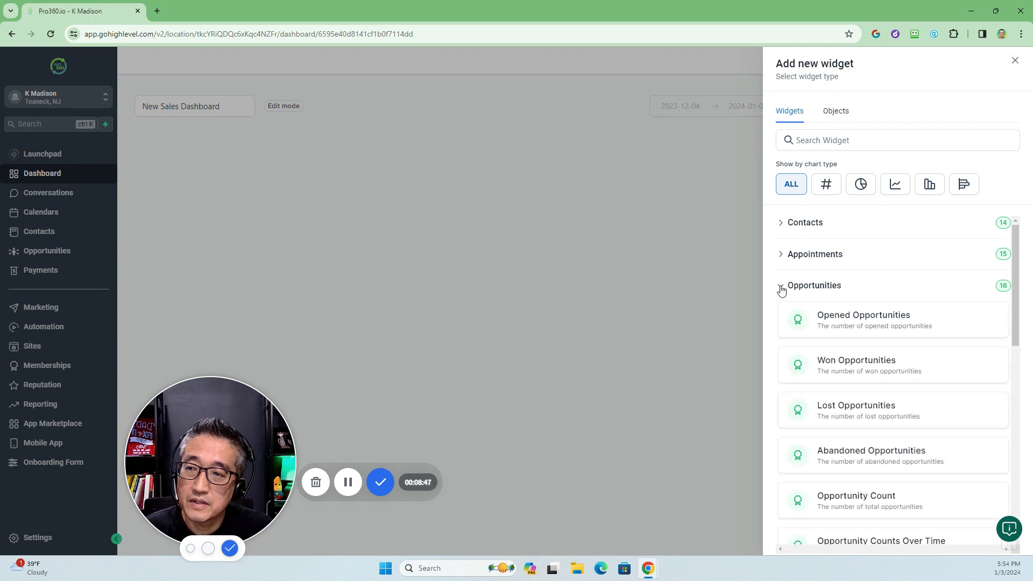
left_click(838, 324)
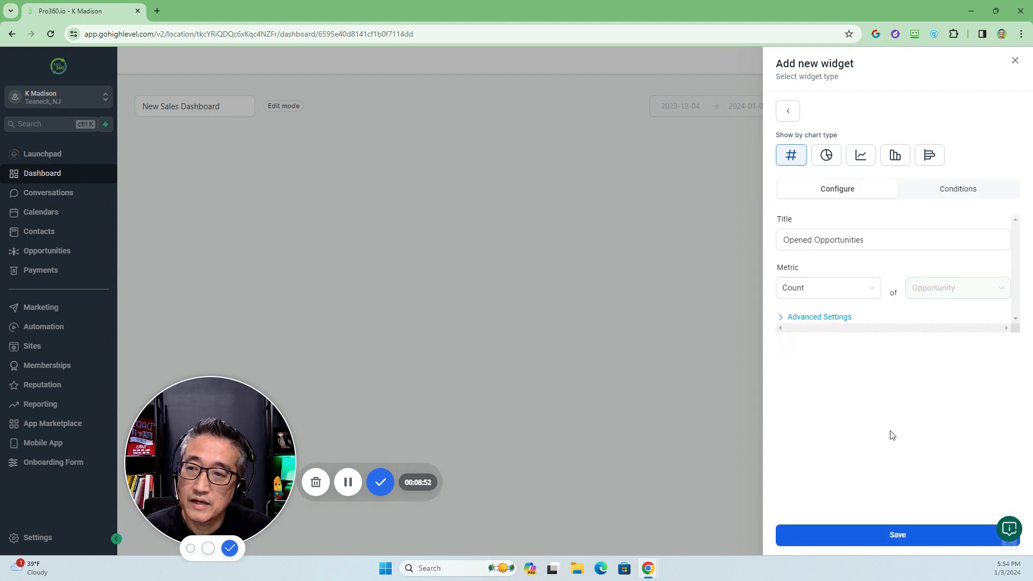
left_click(897, 537)
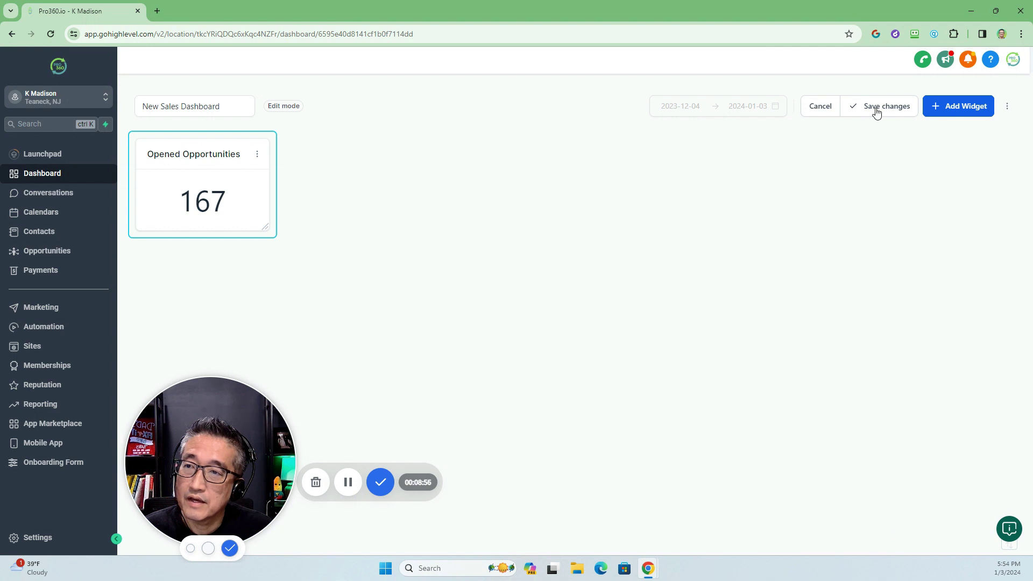
- Add an Opportunity Count widget (176) and drag it into the first slot, ahead of Opened Opportunities
left_click(958, 108)
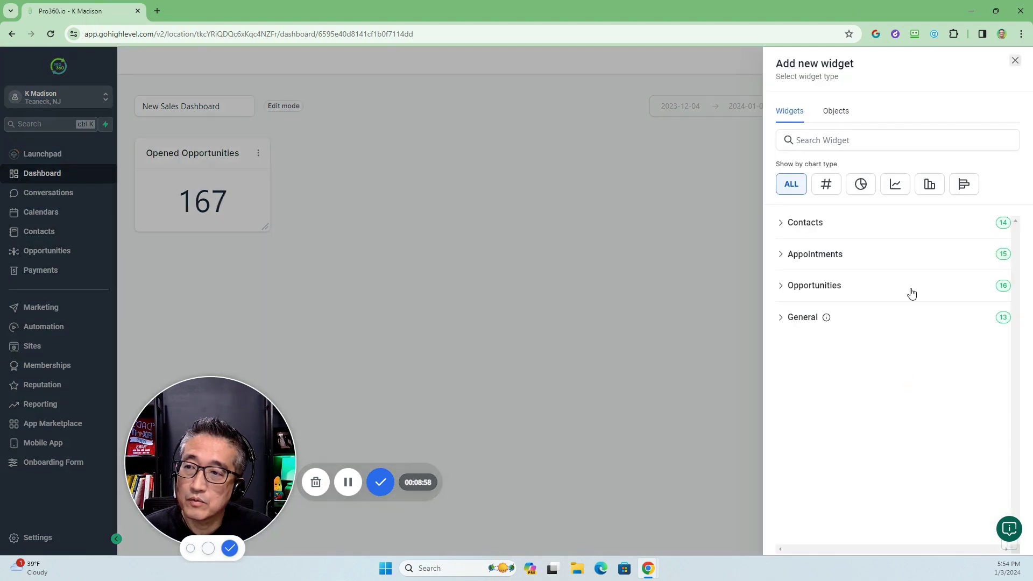
left_click(782, 289)
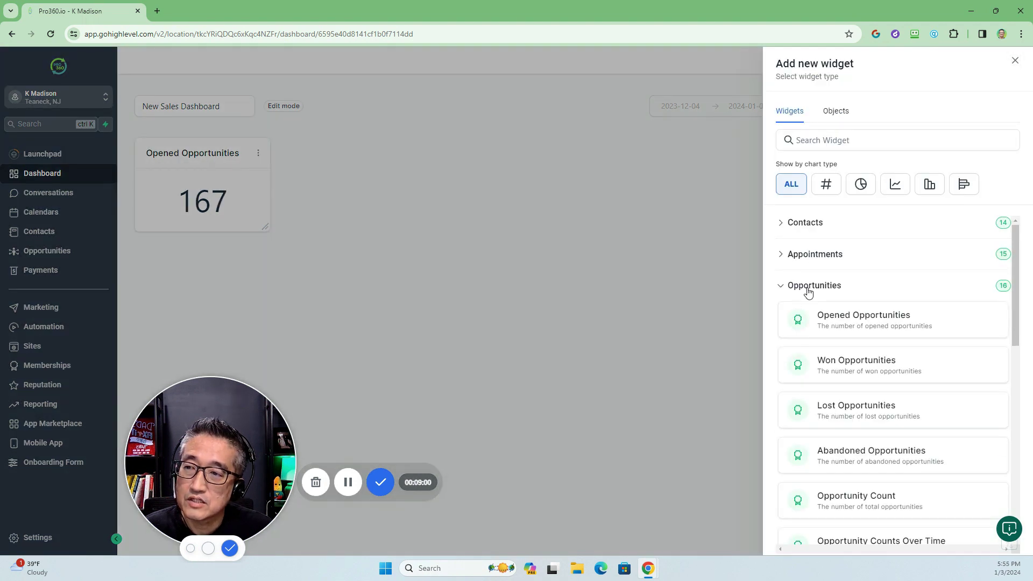
scroll(868, 384, "down", 1)
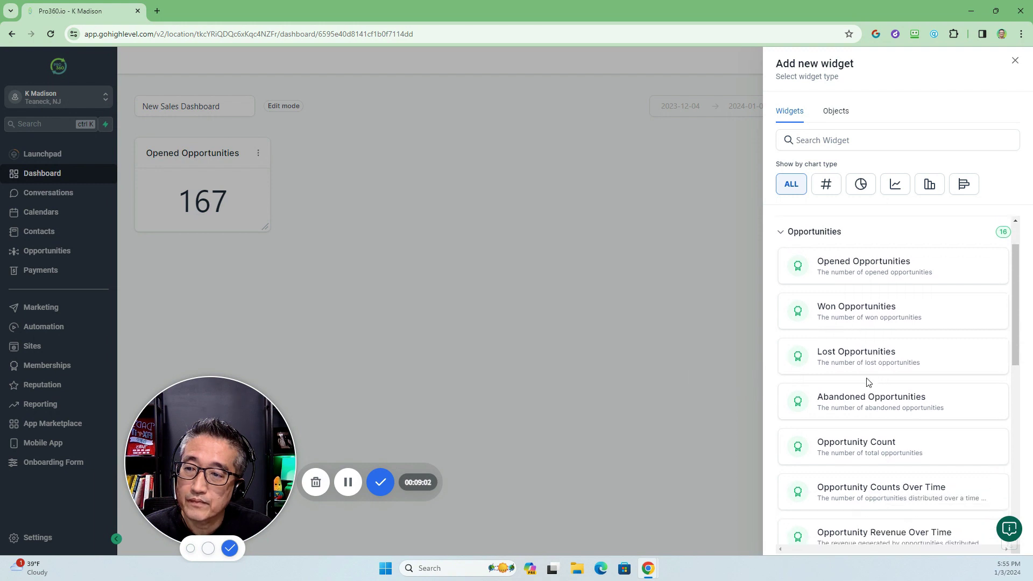
left_click(854, 453)
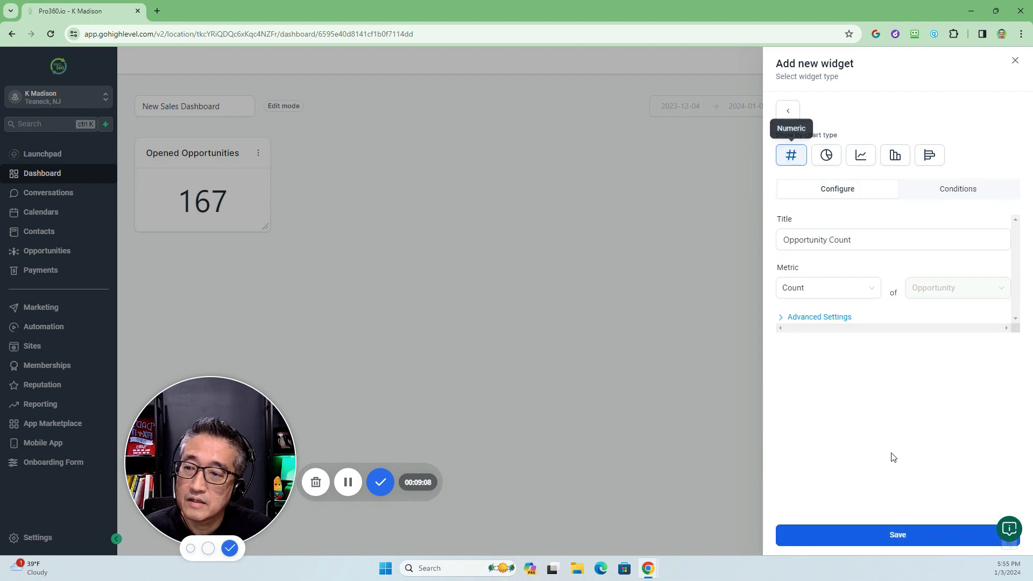
left_click(895, 537)
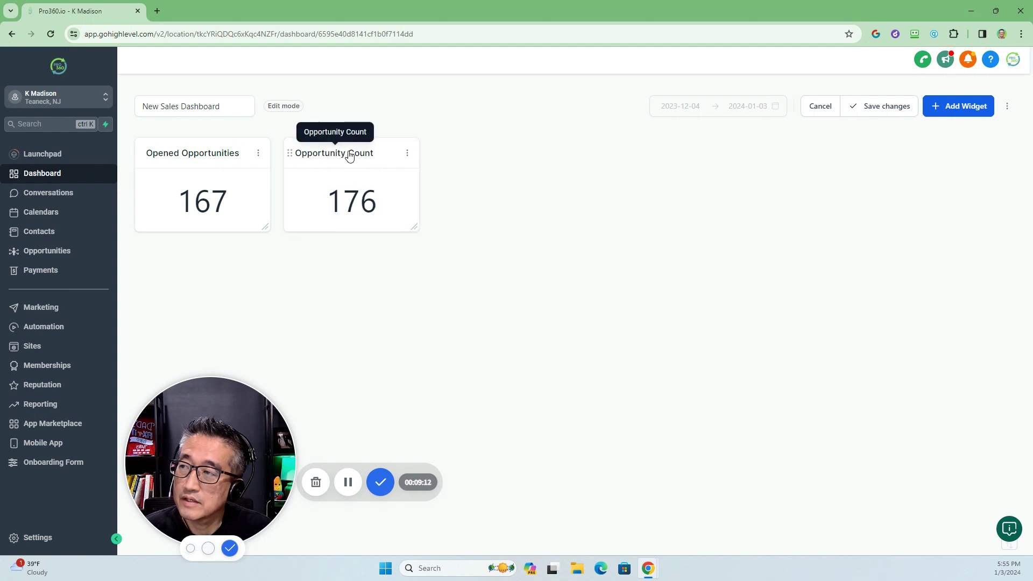
left_click_drag(349, 155, 201, 153)
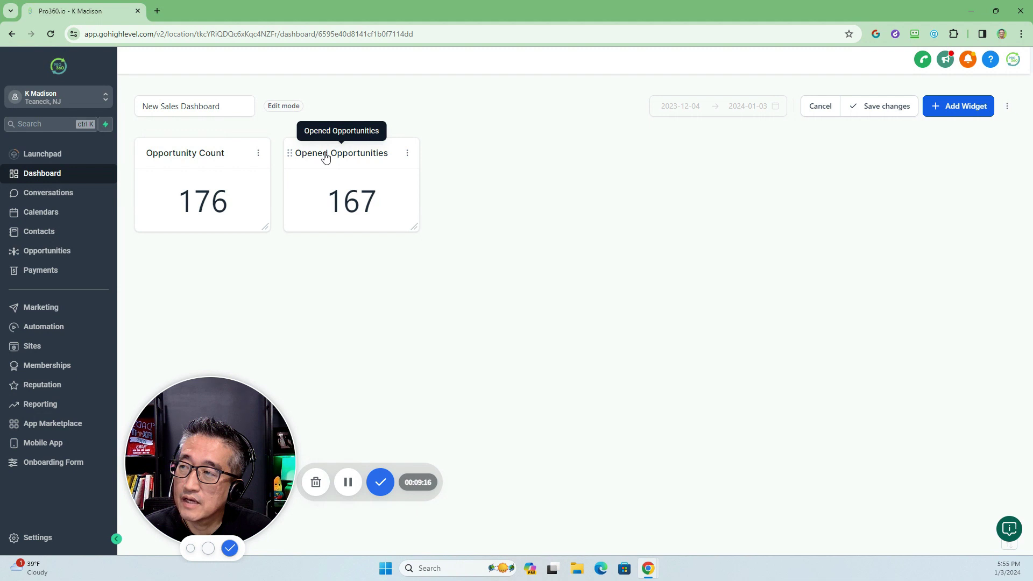
left_click(408, 154)
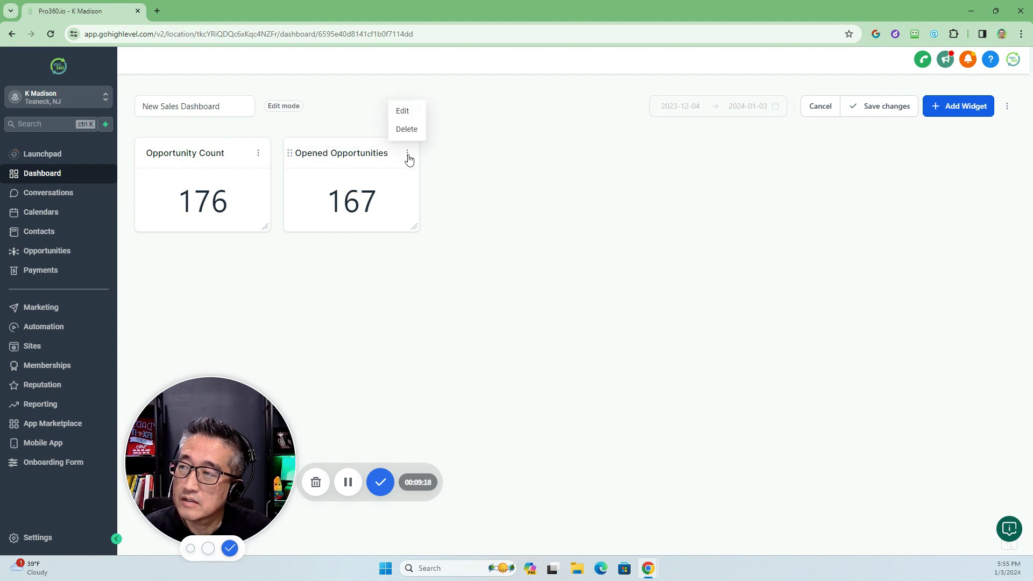
- Retitle the Opportunity Count widget to 'Total Opportunities' and save it
left_click(260, 155)
left_click(254, 113)
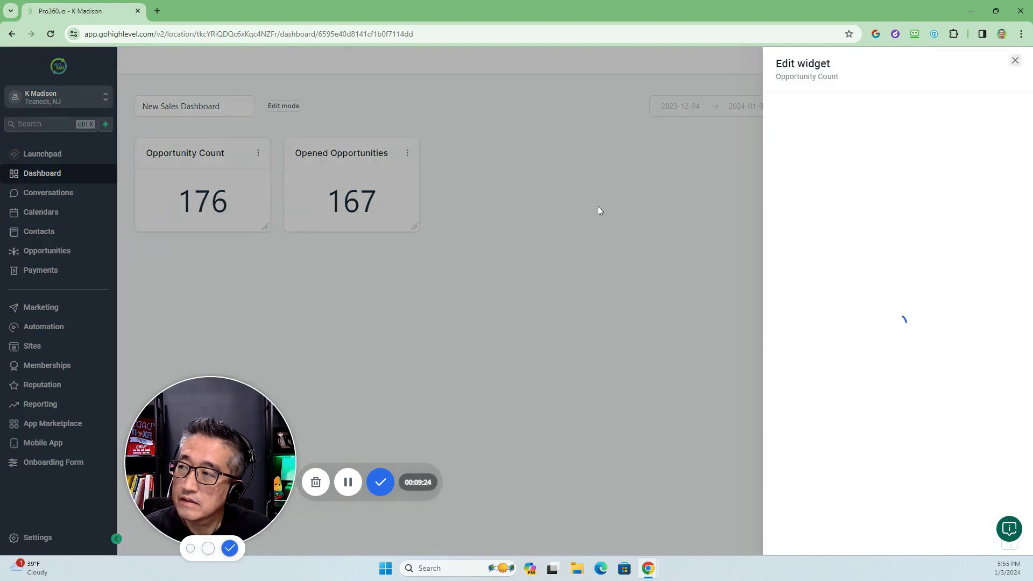
left_click(845, 211)
left_click(830, 211)
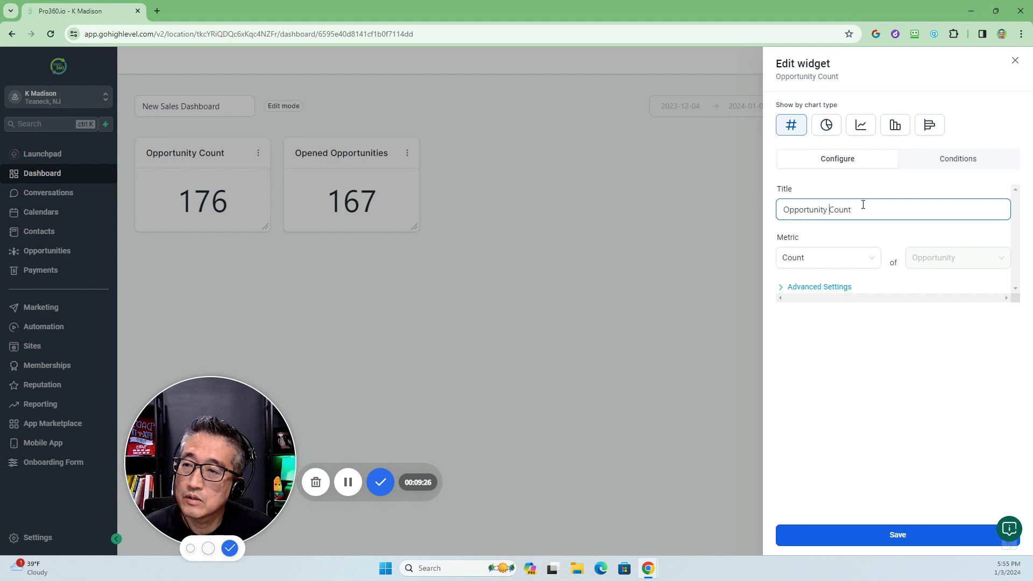
key("shift+Right")
key("shift+Right")
key("shift+Right")
key("shift+Right")
key("shift+Right")
key("Delete")
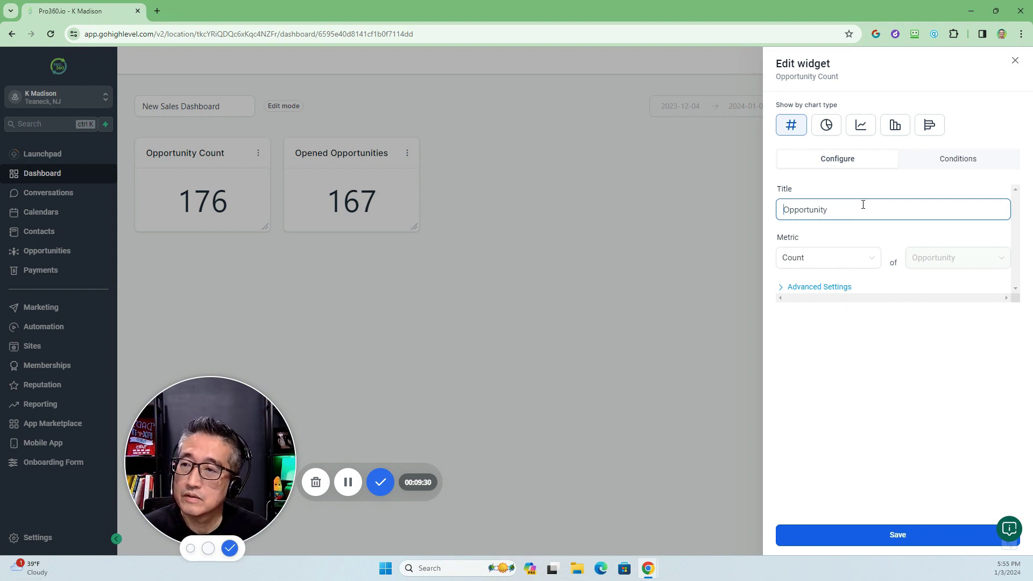
type("Totoal")
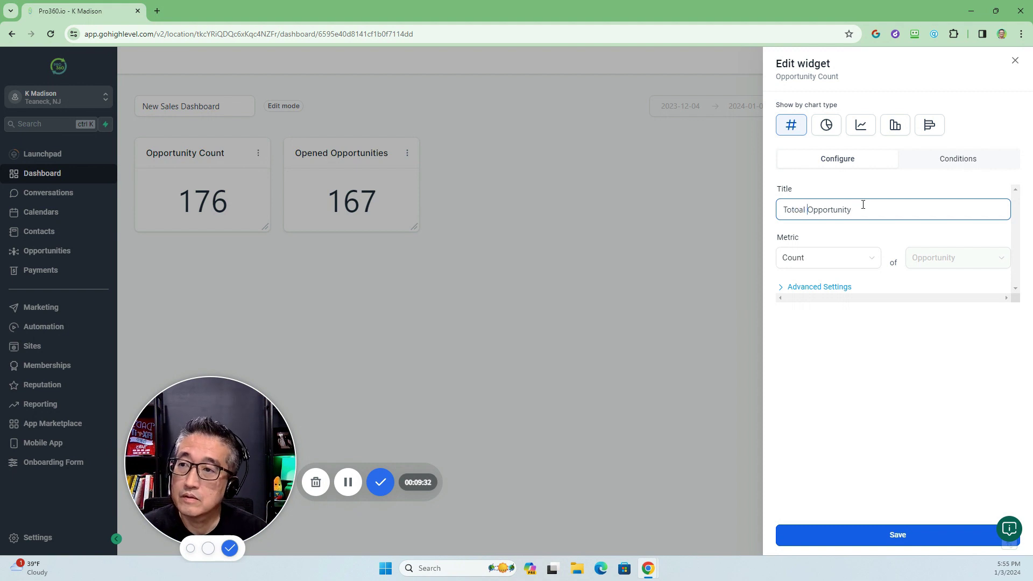
key("BackSpace")
key("BackSpace")
key("BackSpace")
key("BackSpace")
type("al")
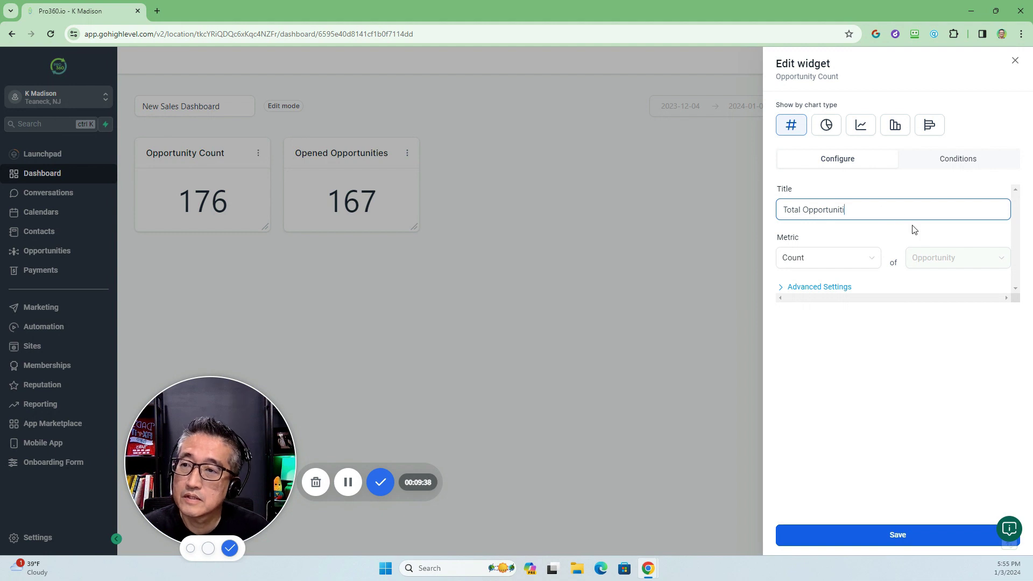
left_click(895, 538)
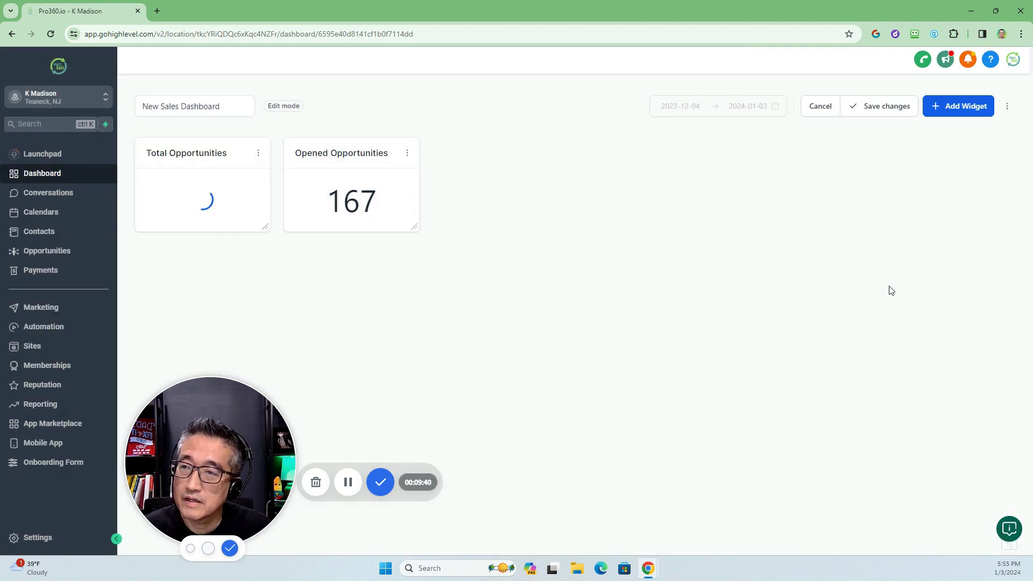
- Shorten the Opened Opportunities widget's title to 'Opened' and save it
left_click(407, 155)
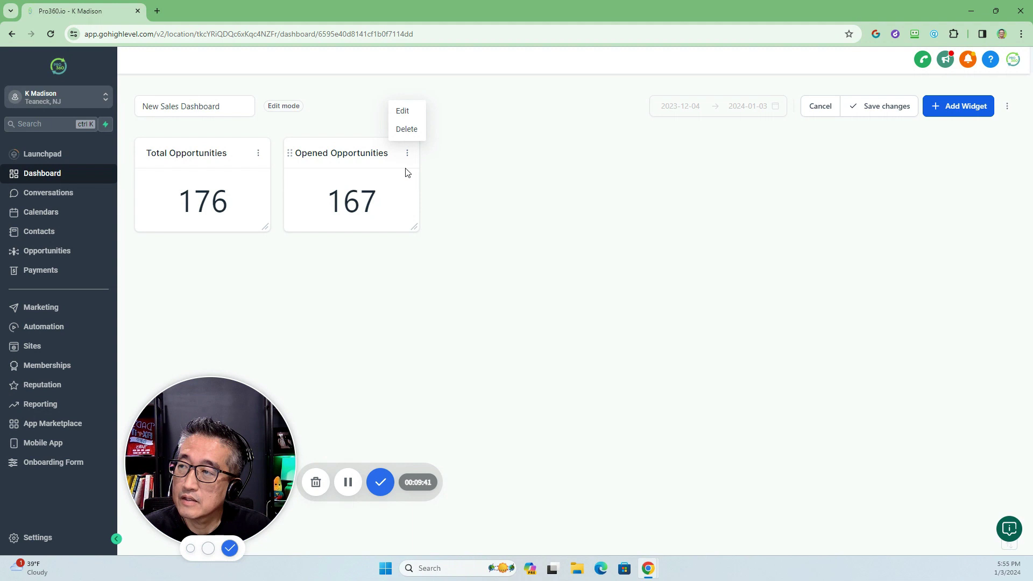
left_click(403, 108)
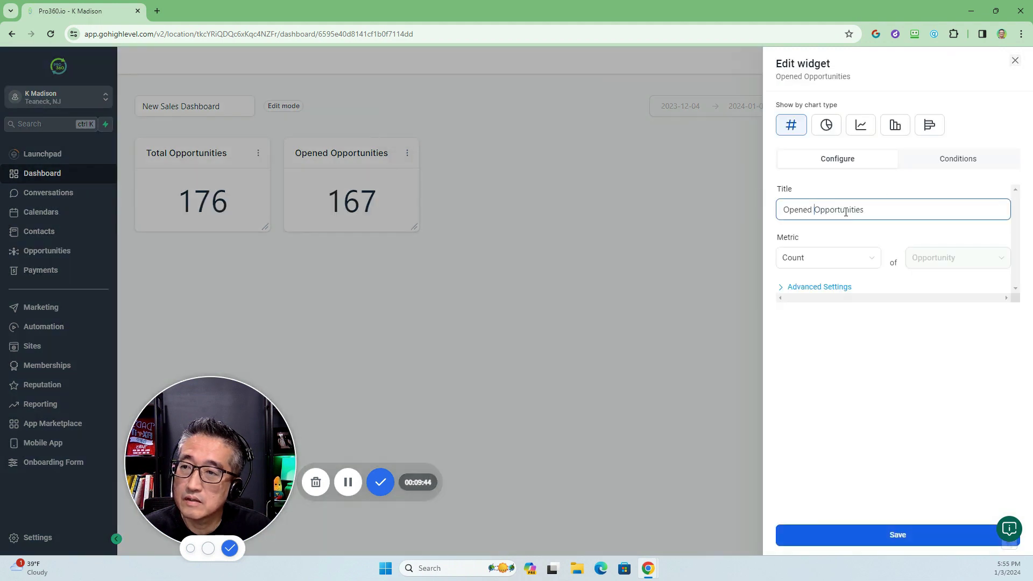
left_click_drag(814, 211, 934, 209)
key("BackSpace")
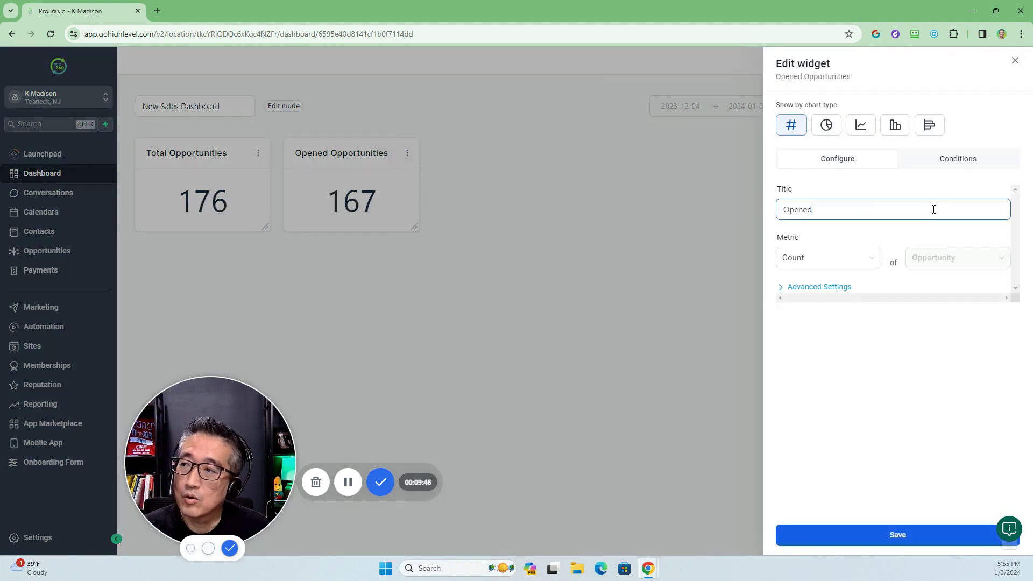
left_click(910, 535)
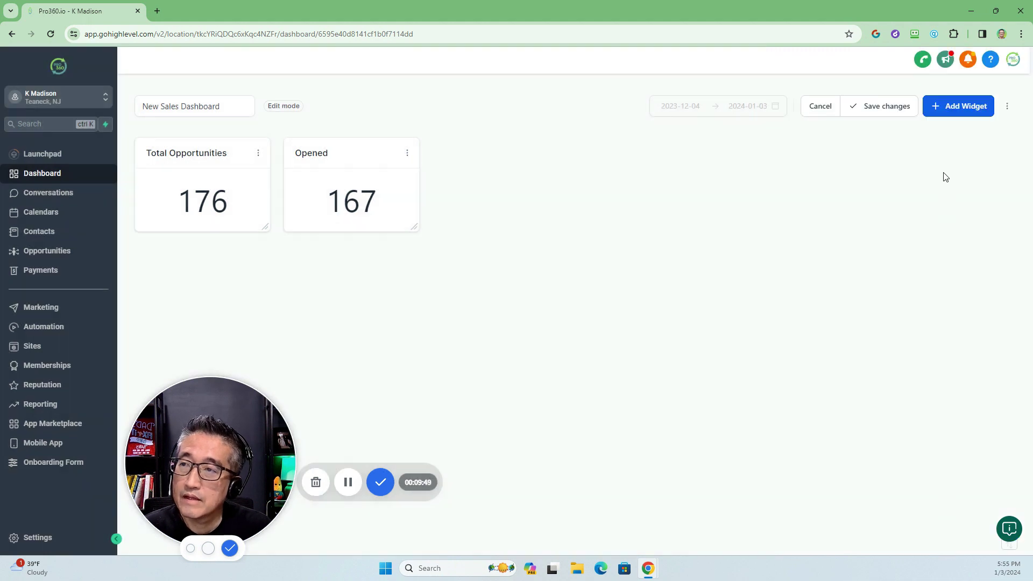
- Add the Opportunity Counts by Status donut and position it beneath the Total Opportunities and Opened tiles
left_click(939, 110)
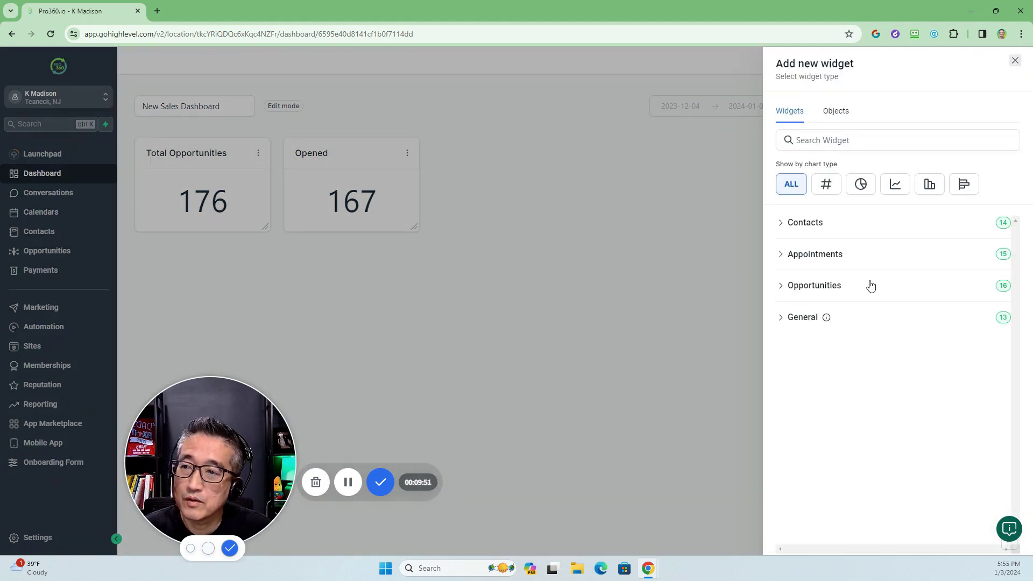
left_click(787, 255)
scroll(871, 373, "down", 10)
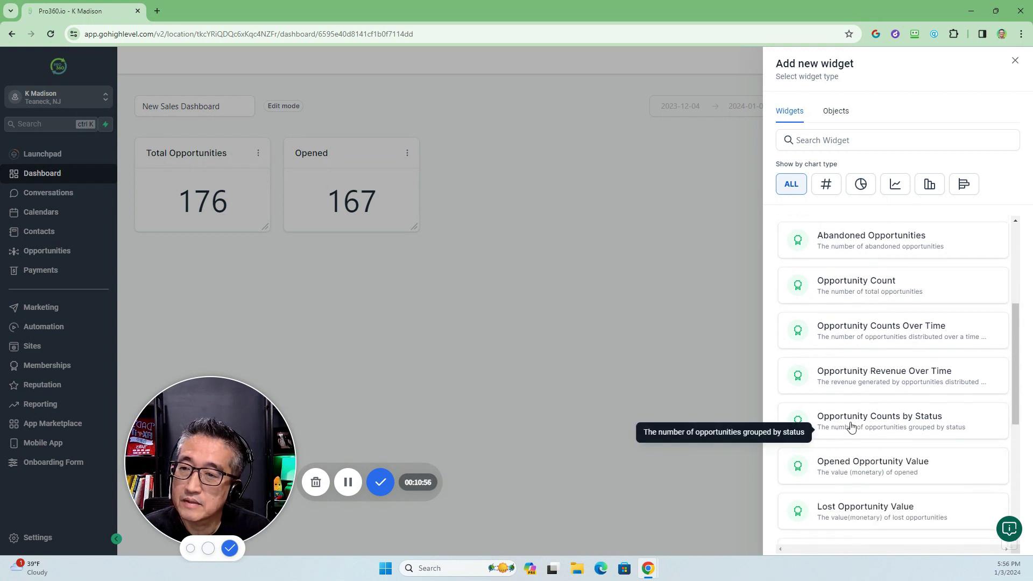
left_click(850, 422)
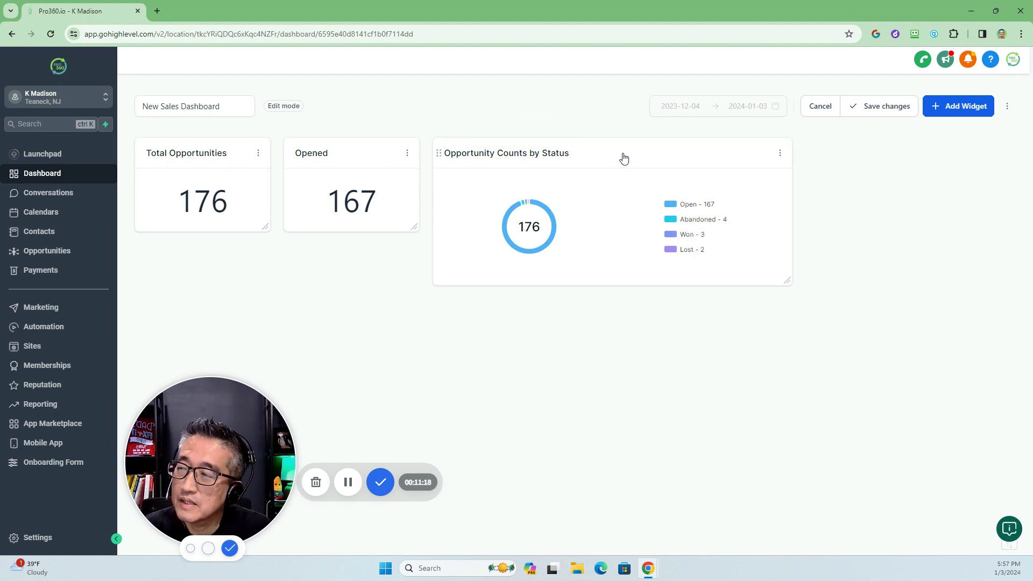
left_click_drag(620, 157, 341, 267)
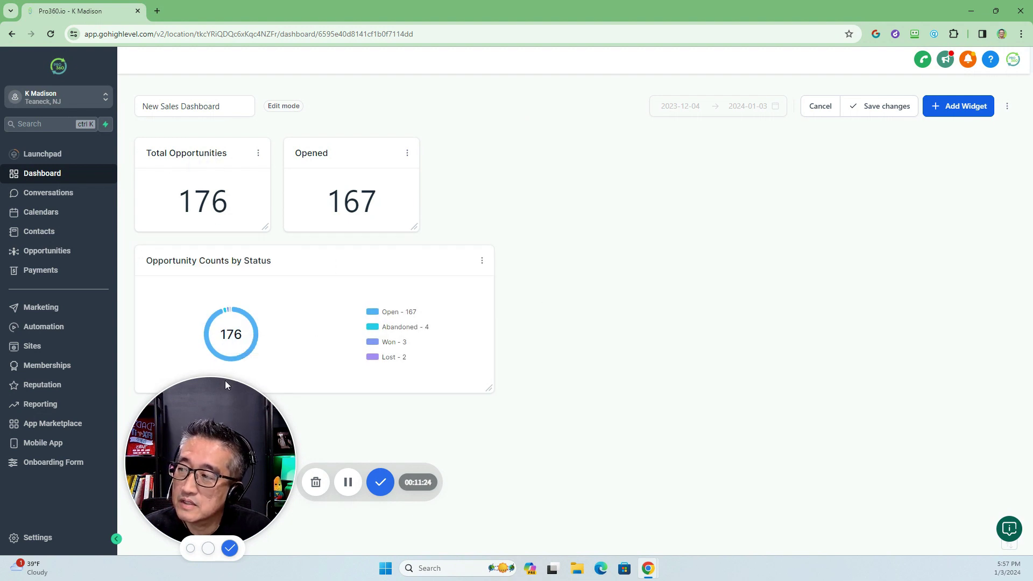
left_click_drag(228, 426, 960, 415)
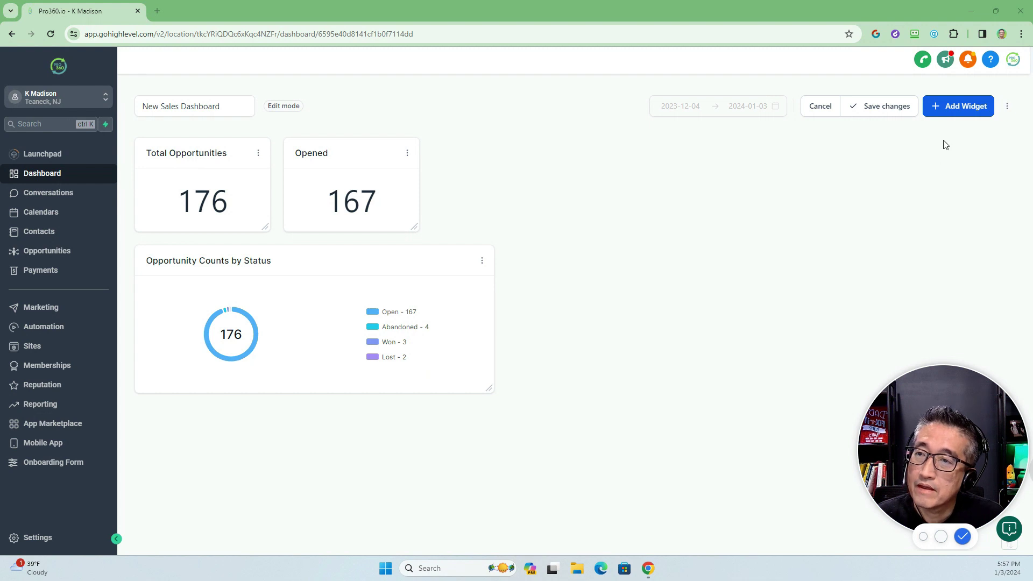
- Add the General Conversion Rate widget (3.17%) beside the donut and enlarge it to the donut's height
left_click(952, 108)
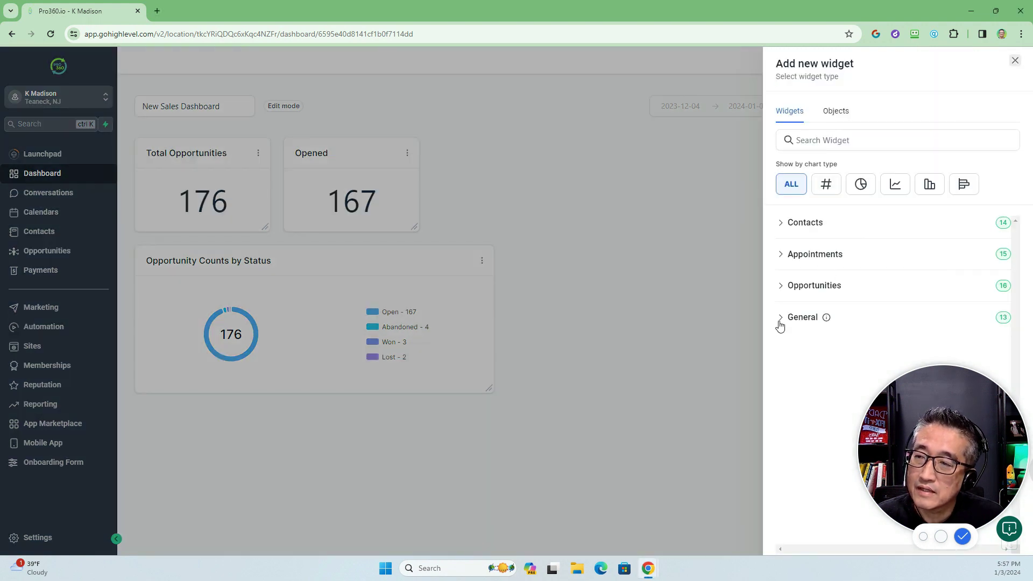
left_click(786, 323)
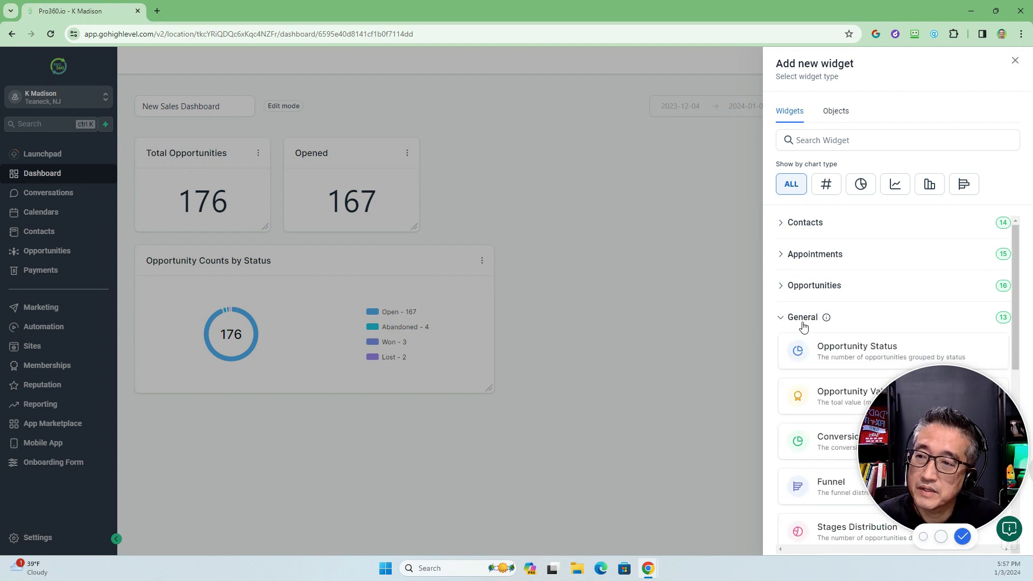
scroll(802, 326, "down", 2)
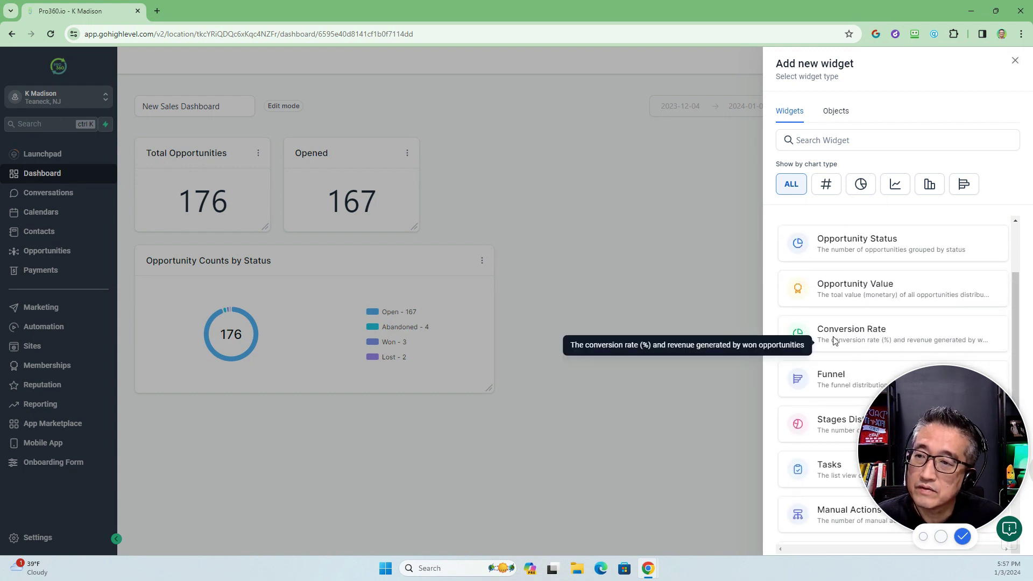
left_click(814, 341)
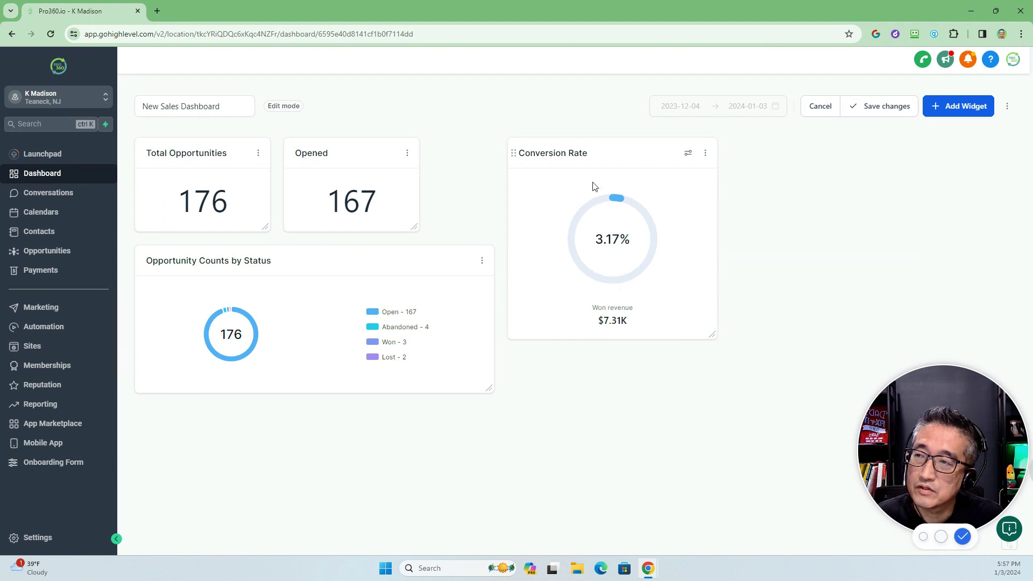
left_click_drag(583, 152, 607, 167)
left_click_drag(713, 338, 763, 384)
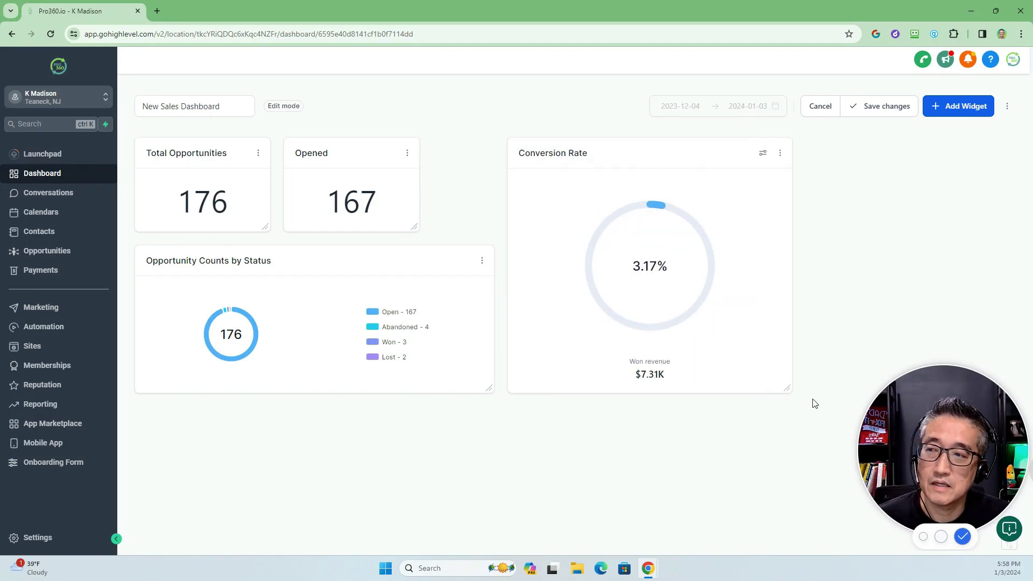